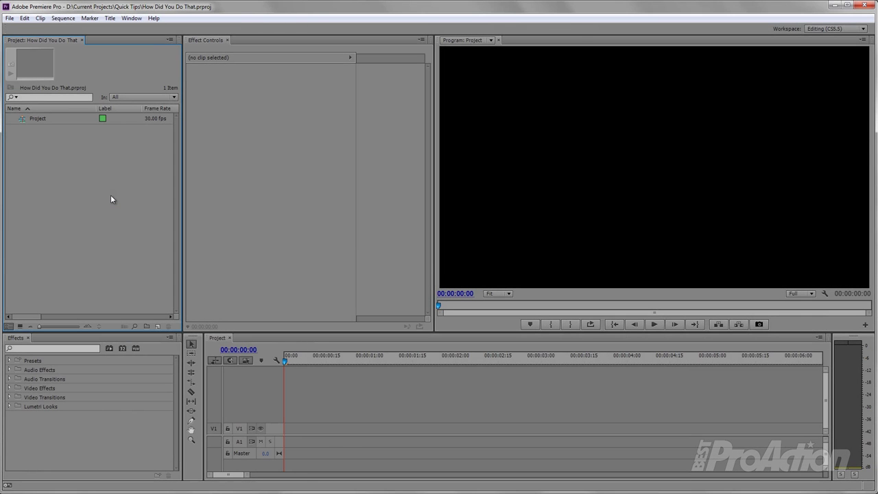
Create a new 1920×1080 title named 'clapperboard 1' from the File menu
{"action": "left_click", "coordinate": [9, 18]}
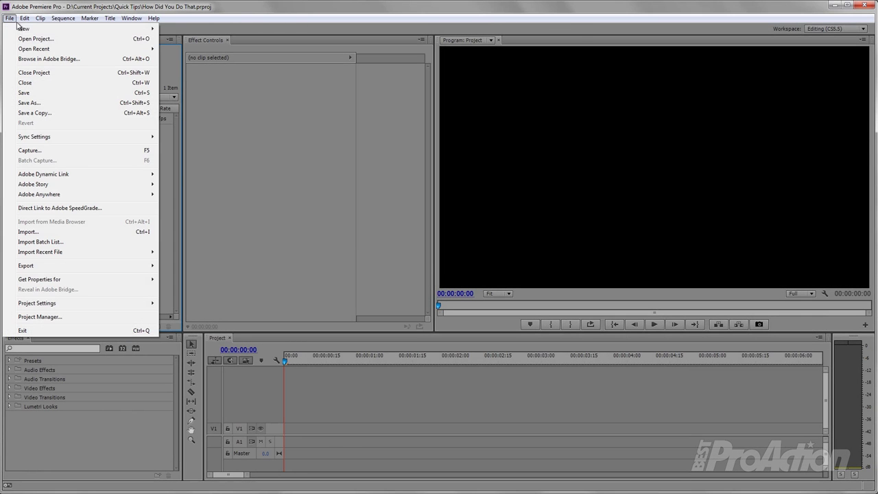
{"action": "mouse_move", "coordinate": [67, 30]}
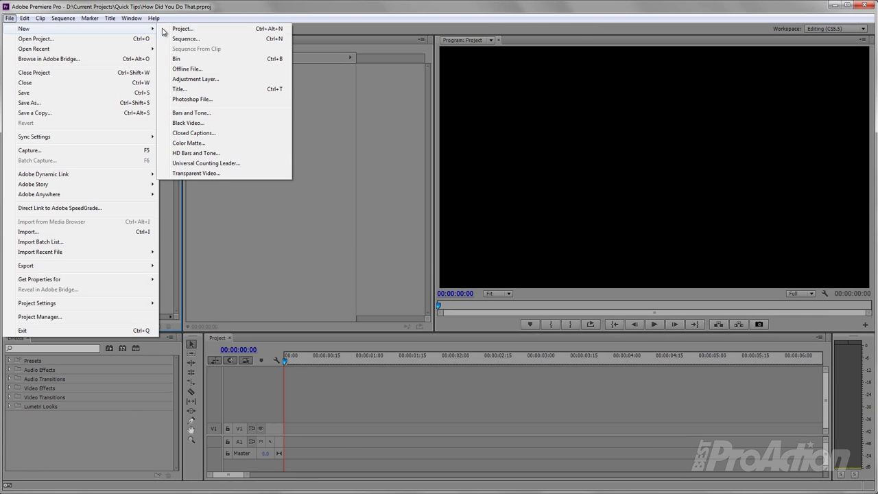
{"action": "left_click", "coordinate": [177, 90]}
{"action": "type", "text": "cla"}
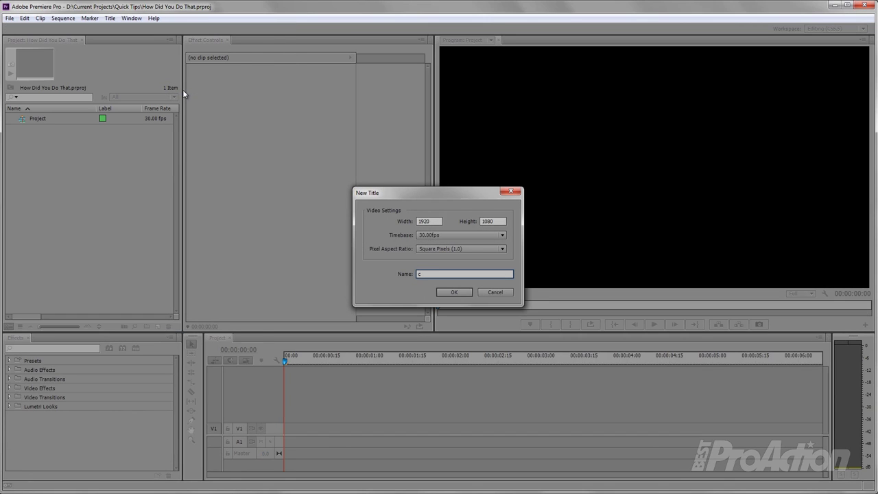
{"action": "type", "text": "pperboard 1"}
{"action": "left_click", "coordinate": [452, 292]}
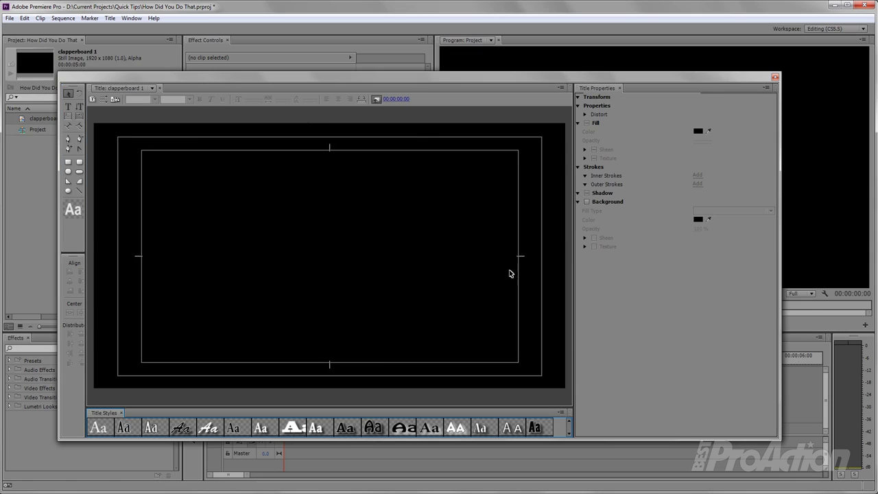
Turn on the title background as a Linear Gradient, moving the second stop to the far end
{"action": "left_click", "coordinate": [587, 202]}
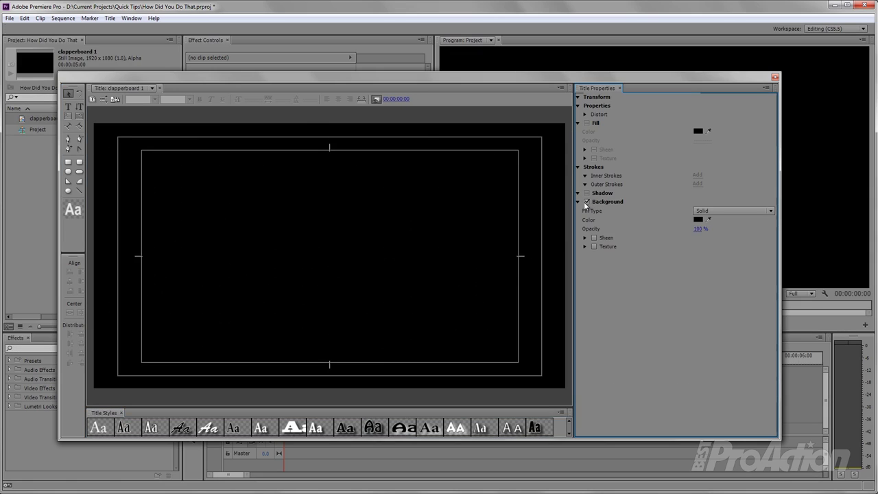
{"action": "left_click", "coordinate": [771, 211]}
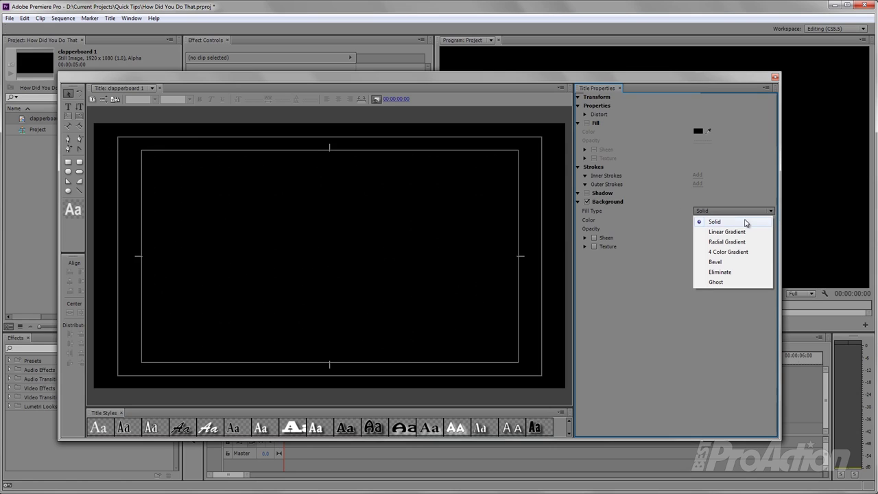
{"action": "left_click", "coordinate": [733, 233]}
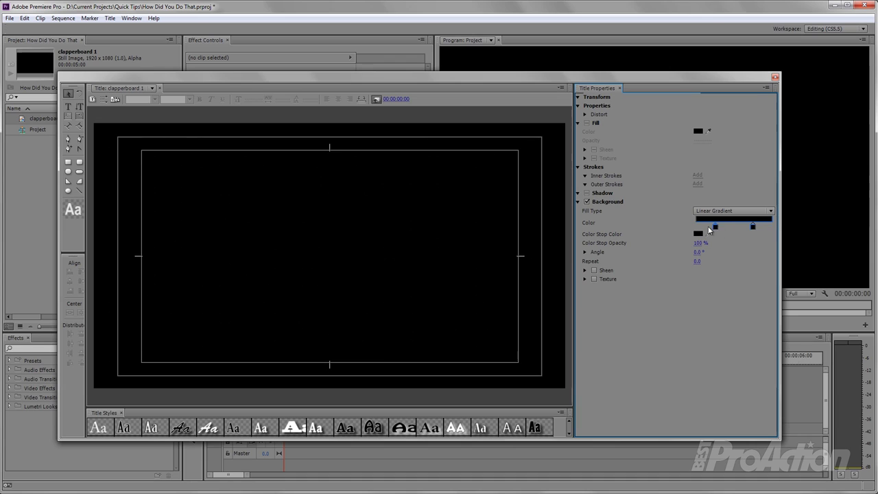
{"action": "left_click_drag", "start_coordinate": [754, 229], "coordinate": [777, 228]}
Colour the gradient stops dark blue 01427A and light blue 72AFF4
{"action": "double_click", "coordinate": [698, 229]}
{"action": "left_click", "coordinate": [466, 275]}
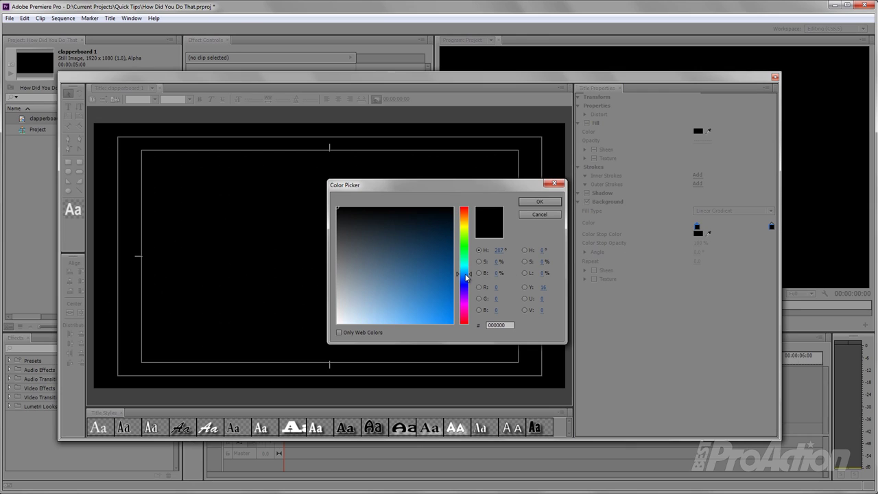
{"action": "left_click", "coordinate": [453, 267]}
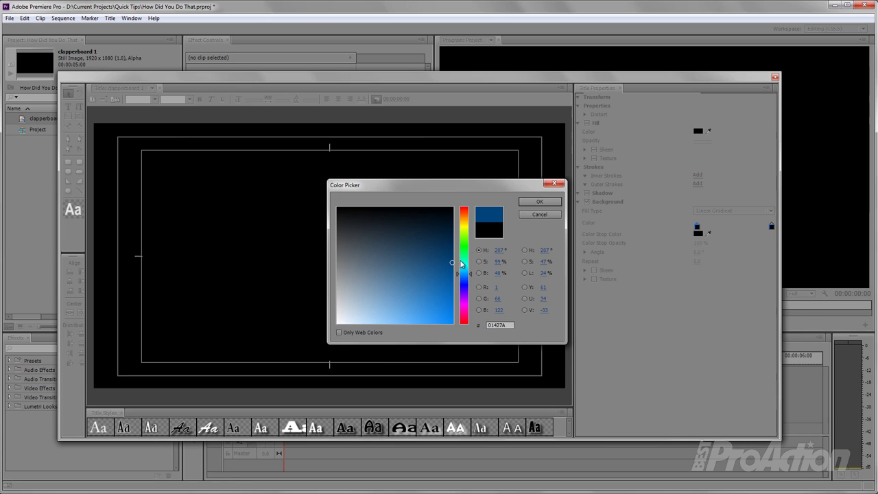
{"action": "left_click", "coordinate": [540, 202]}
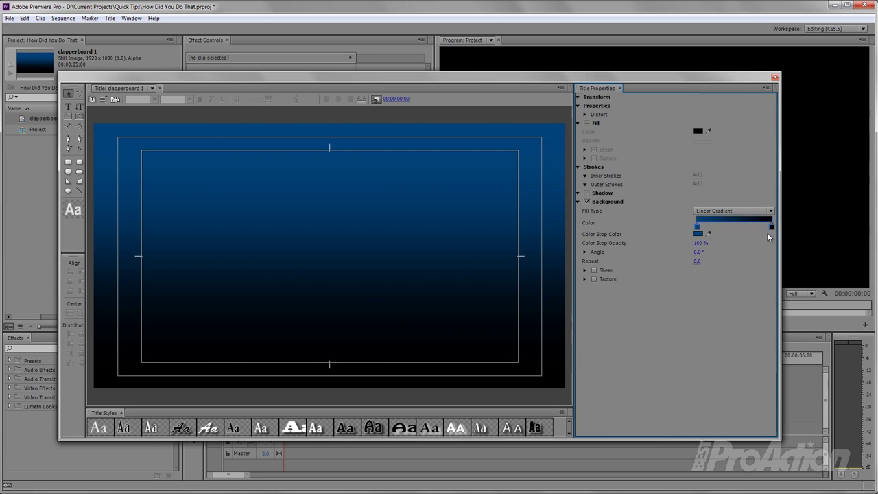
{"action": "double_click", "coordinate": [773, 226]}
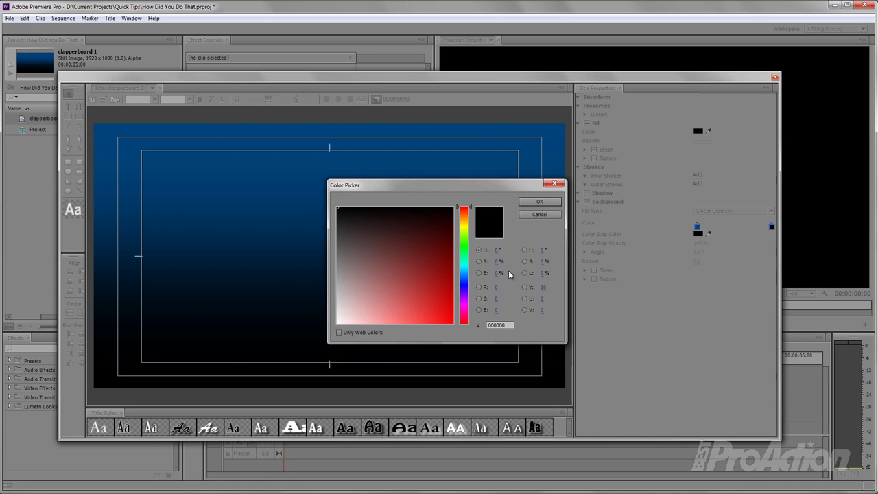
{"action": "left_click", "coordinate": [466, 277]}
{"action": "left_click_drag", "start_coordinate": [419, 307], "coordinate": [392, 341]}
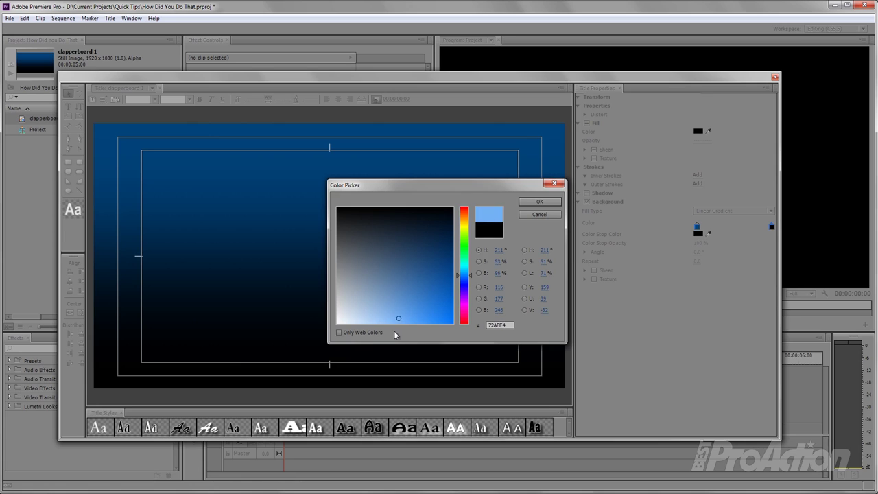
{"action": "left_click", "coordinate": [527, 204]}
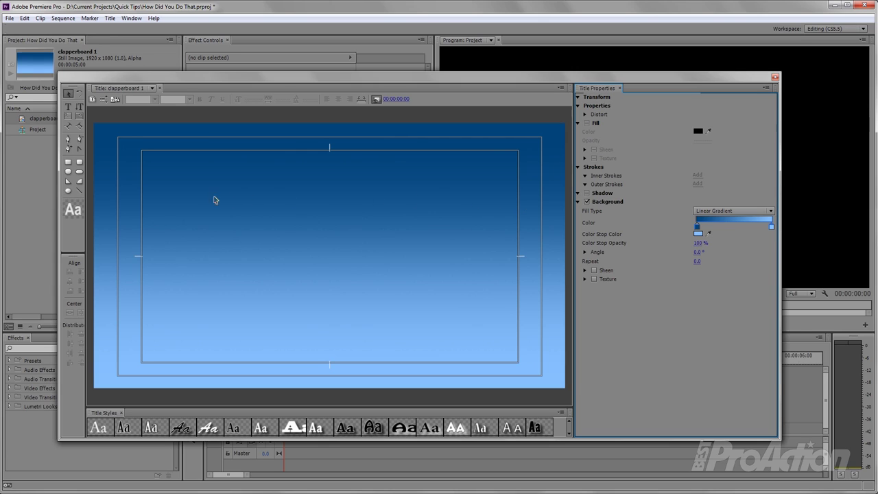
{"action": "left_click", "coordinate": [68, 162]}
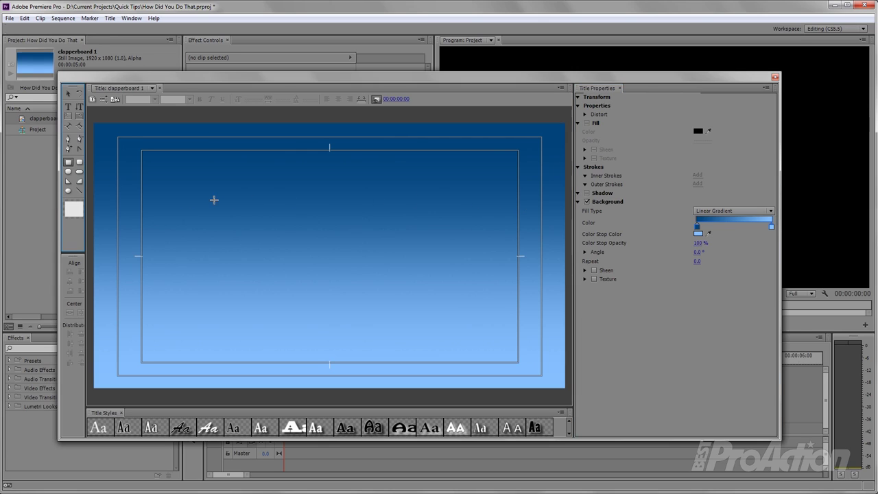
Draw a black-filled rectangle and centre it horizontally on the title
{"action": "left_click_drag", "start_coordinate": [232, 221], "coordinate": [443, 362]}
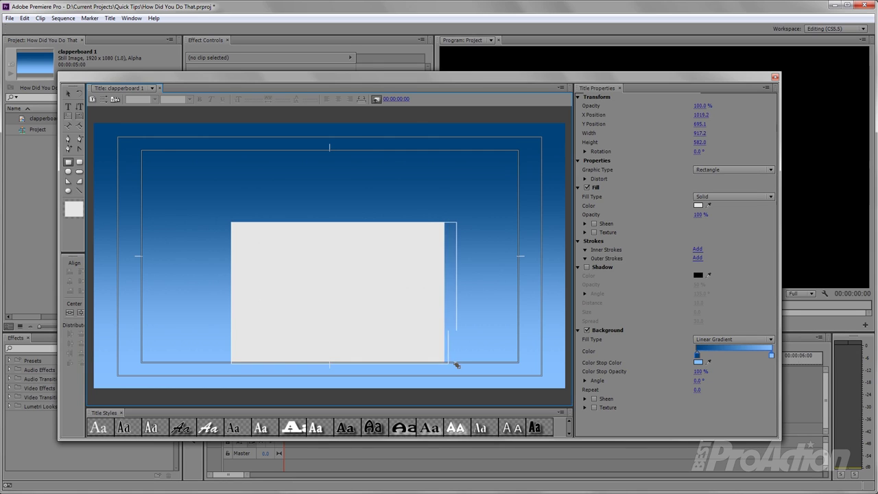
{"action": "left_click_drag", "start_coordinate": [443, 362], "coordinate": [456, 364]}
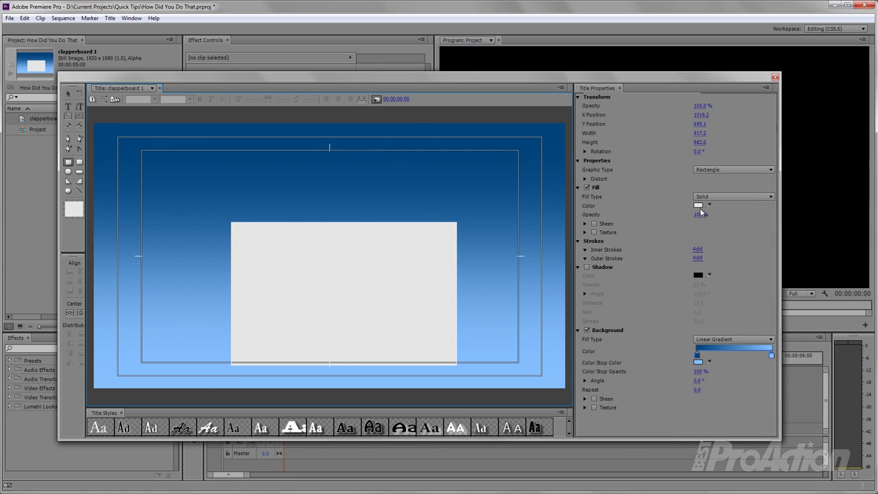
{"action": "left_click", "coordinate": [699, 206]}
{"action": "left_click_drag", "start_coordinate": [343, 208], "coordinate": [334, 205]}
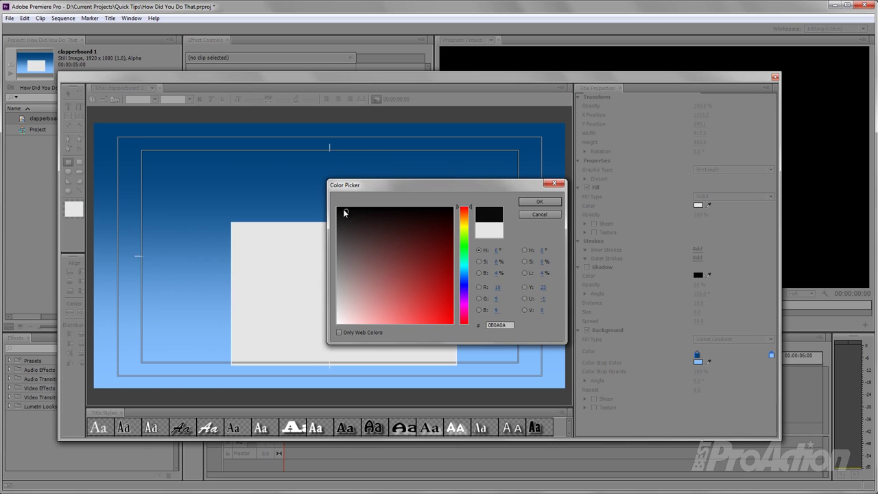
{"action": "left_click", "coordinate": [539, 202]}
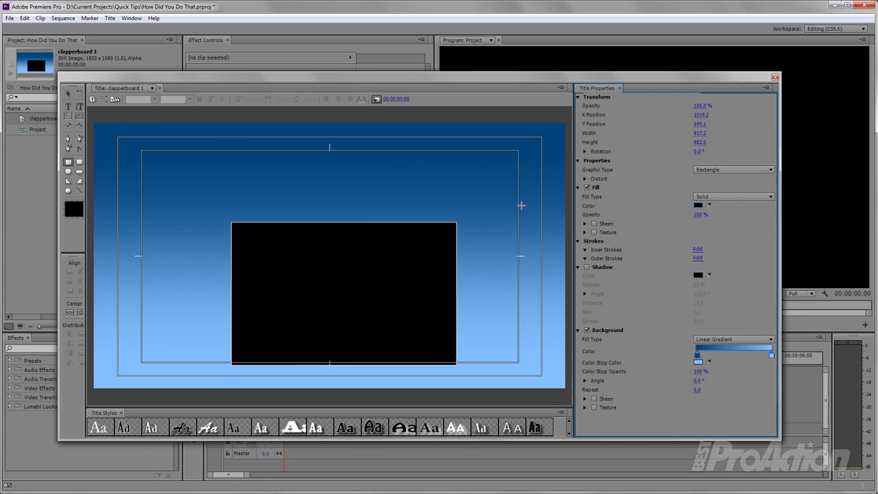
{"action": "left_click", "coordinate": [82, 312]}
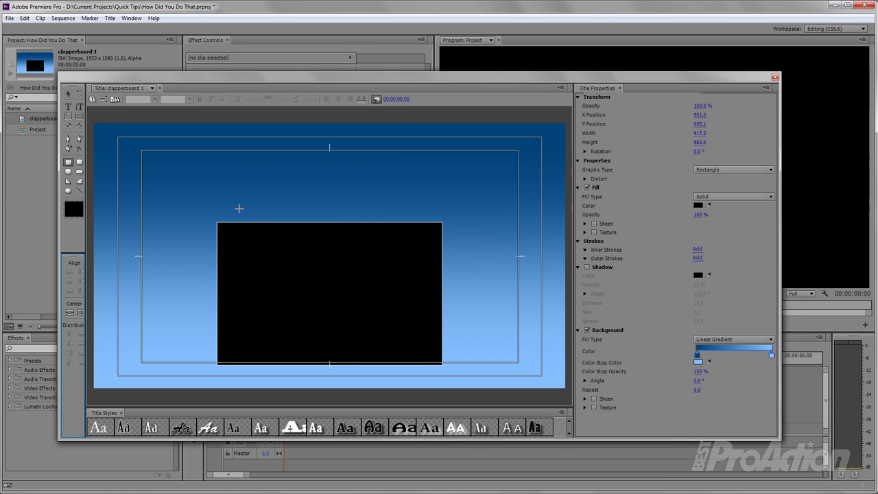
Draw a grey 798.1×518.7 rectangle and move it inside the black box
{"action": "left_click_drag", "start_coordinate": [235, 210], "coordinate": [431, 336]}
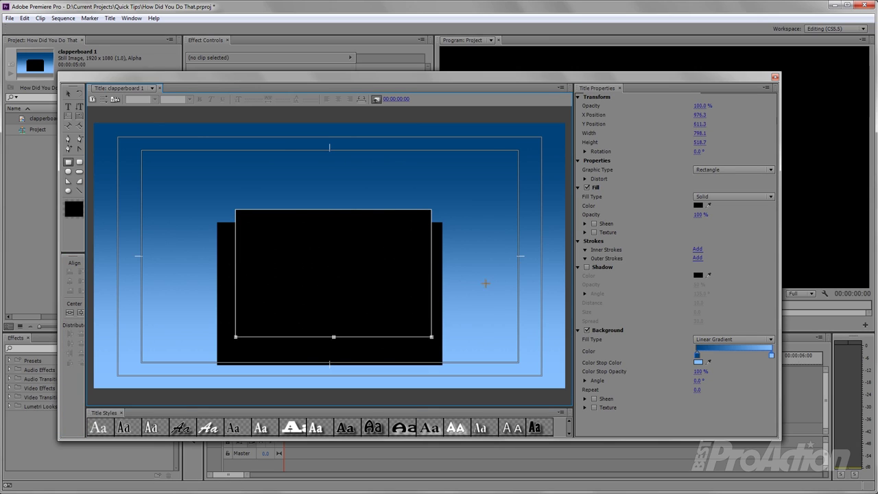
{"action": "left_click", "coordinate": [699, 206]}
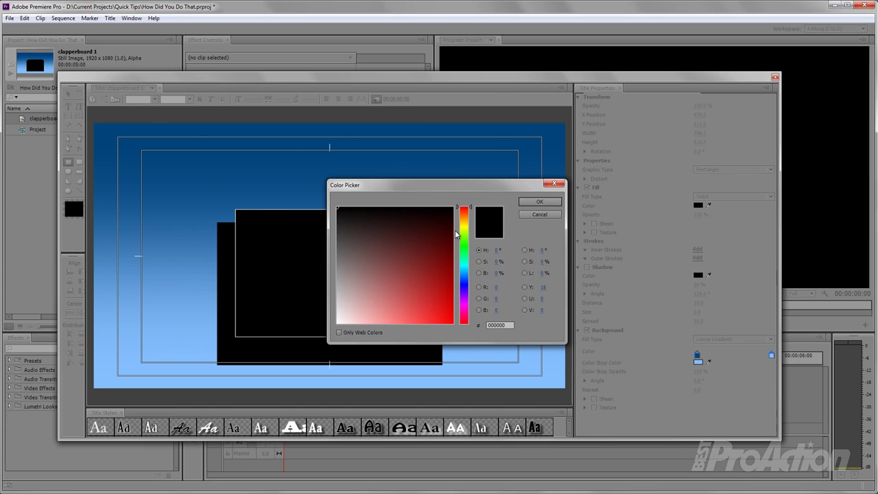
{"action": "left_click_drag", "start_coordinate": [353, 255], "coordinate": [327, 256]}
{"action": "left_click", "coordinate": [540, 202]}
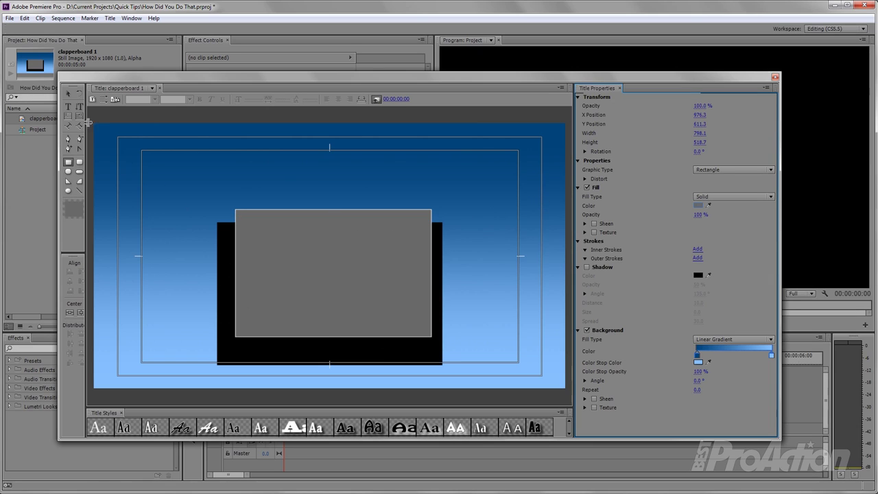
{"action": "left_click", "coordinate": [68, 93]}
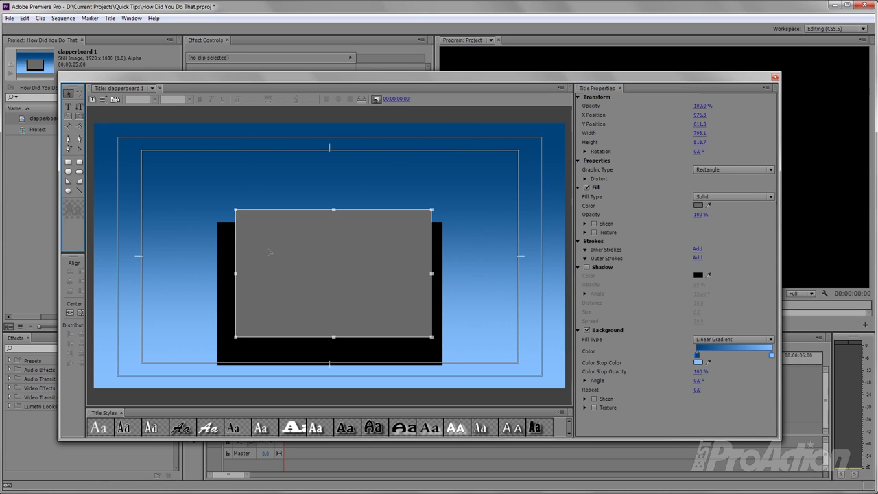
{"action": "left_click_drag", "start_coordinate": [328, 262], "coordinate": [323, 283]}
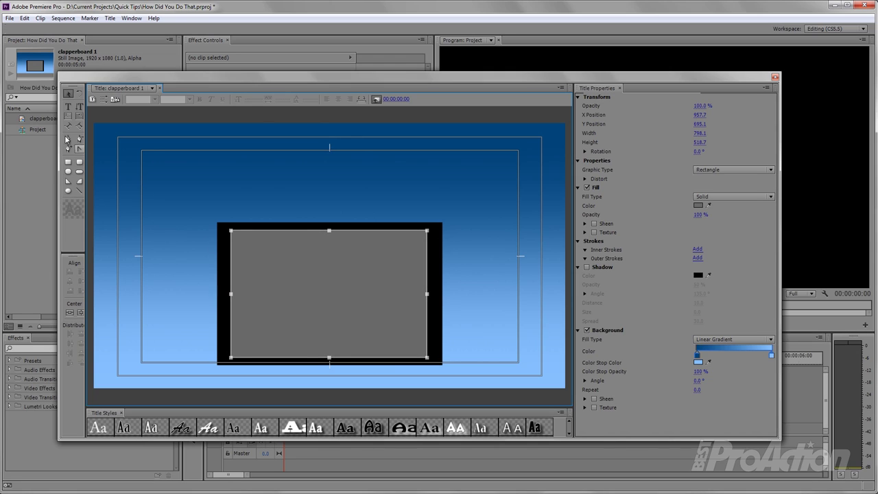
Add the text 'ACTION!' to the title
{"action": "left_click", "coordinate": [68, 107]}
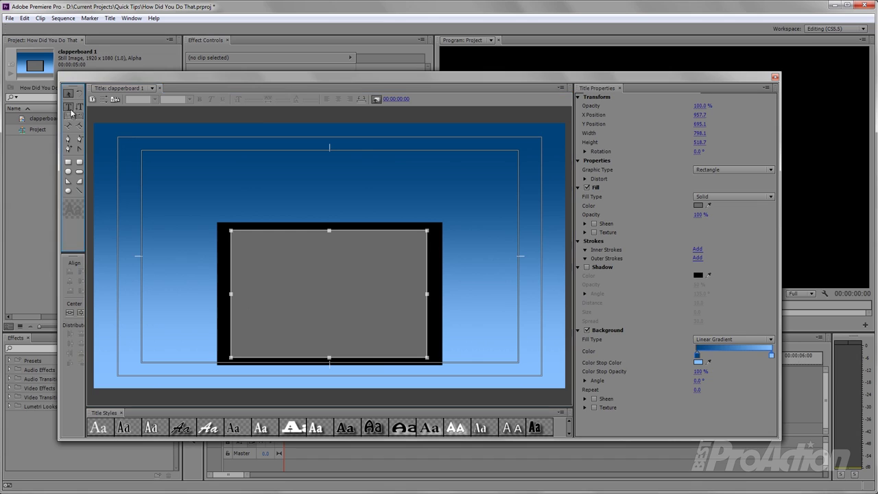
{"action": "left_click", "coordinate": [249, 191]}
{"action": "type", "text": "A"}
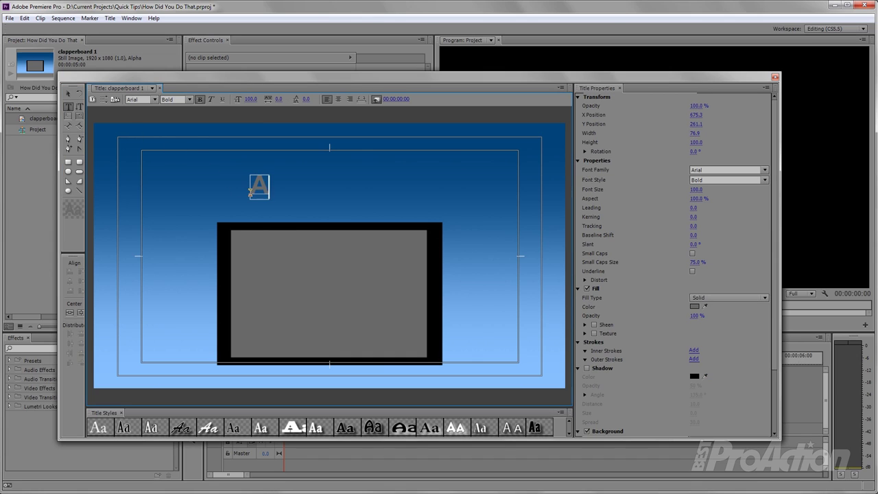
{"action": "type", "text": "CTI"}
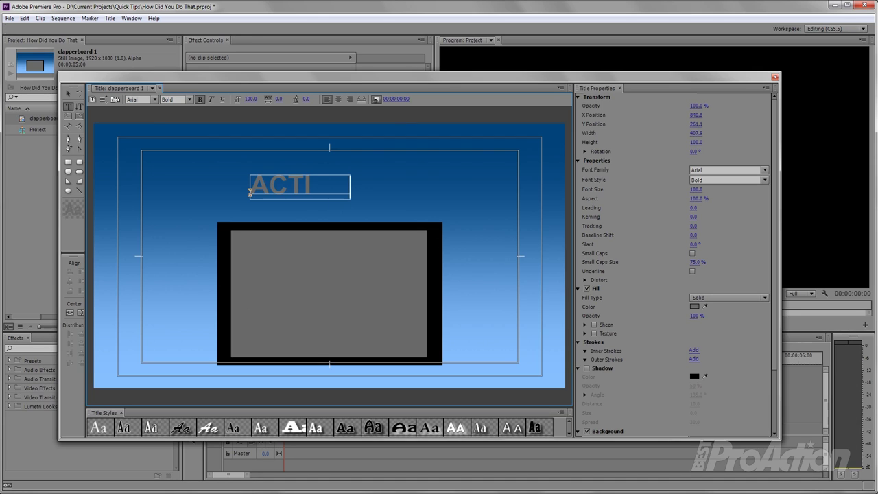
{"action": "type", "text": "ON!"}
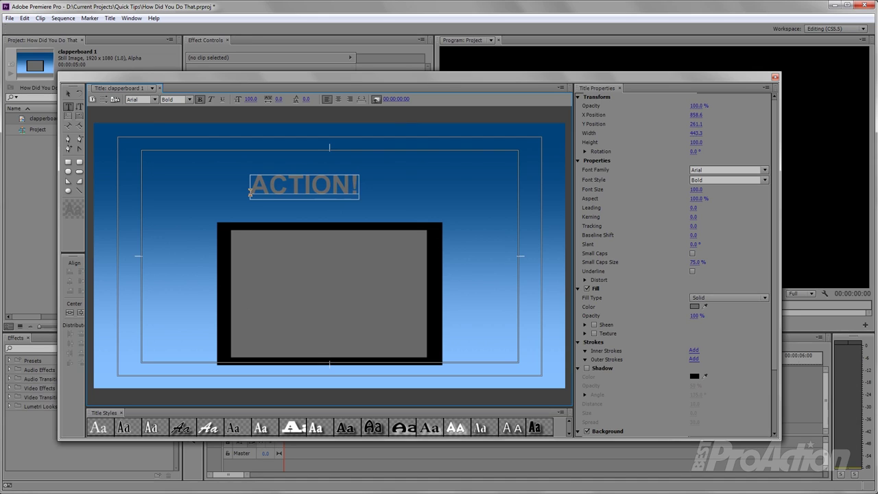
Colour the ACTION! text white FFFFFF and centre it on the grey slate
{"action": "left_click", "coordinate": [67, 92]}
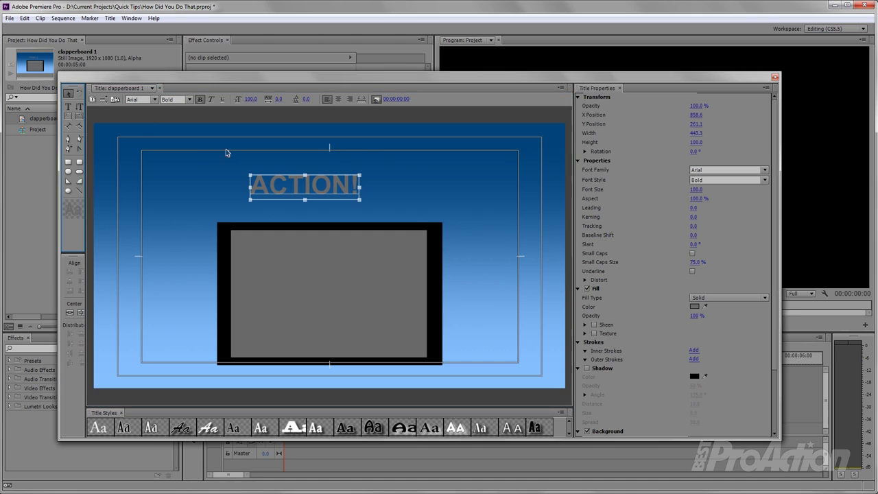
{"action": "left_click", "coordinate": [694, 306]}
{"action": "left_click_drag", "start_coordinate": [345, 313], "coordinate": [337, 328]}
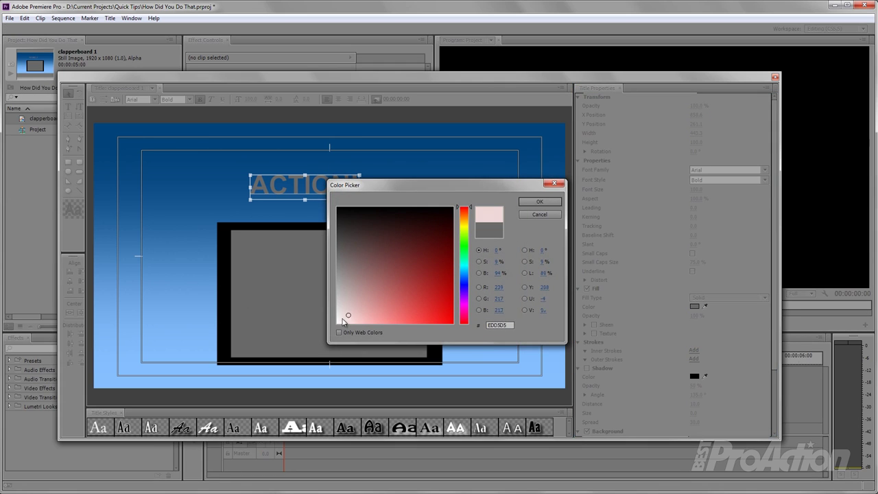
{"action": "left_click", "coordinate": [539, 202]}
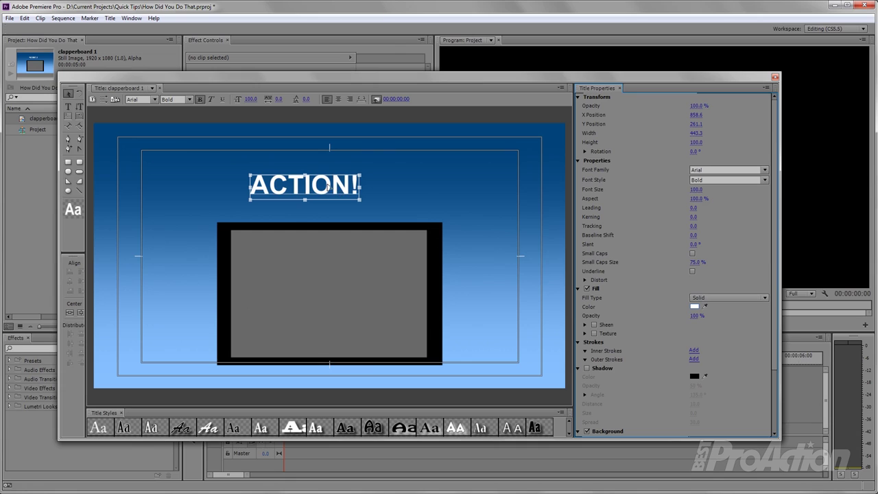
{"action": "left_click_drag", "start_coordinate": [328, 186], "coordinate": [351, 293]}
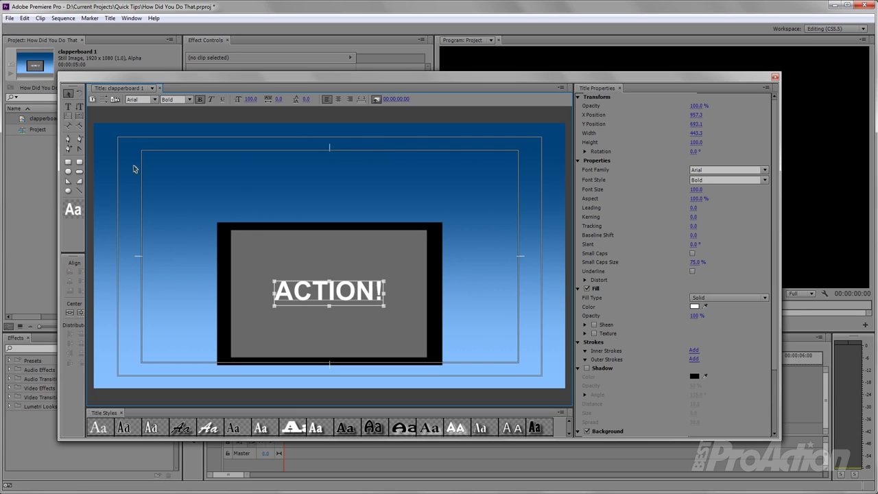
Draw a black 911.6×80.9 bar spanning the top edge of the slate
{"action": "left_click", "coordinate": [68, 162]}
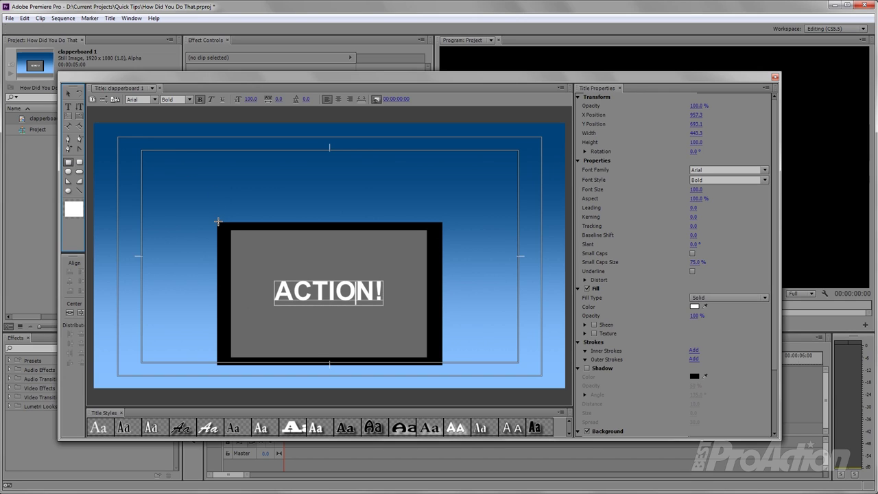
{"action": "left_click_drag", "start_coordinate": [217, 222], "coordinate": [432, 198]}
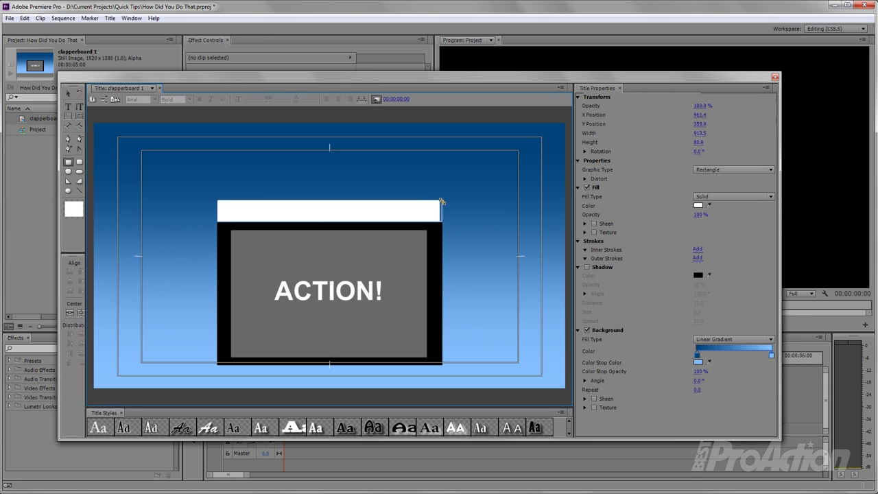
{"action": "left_click_drag", "start_coordinate": [432, 198], "coordinate": [441, 201]}
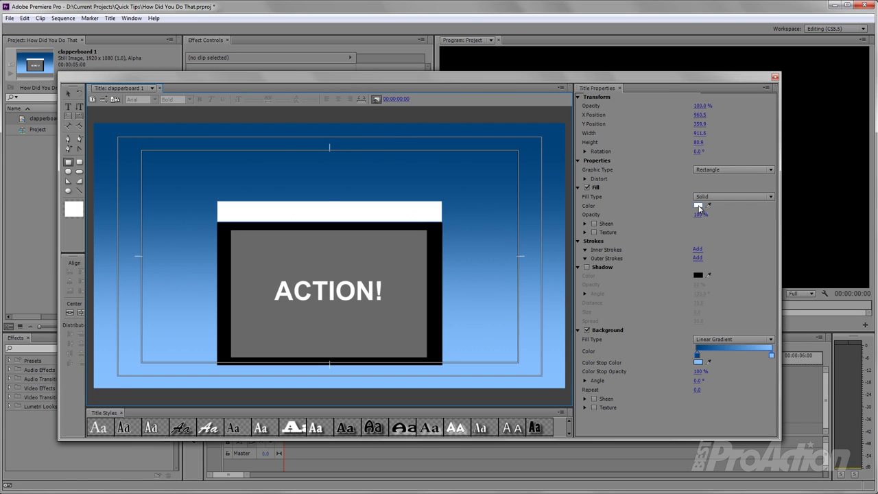
{"action": "left_click", "coordinate": [699, 206]}
{"action": "left_click_drag", "start_coordinate": [361, 220], "coordinate": [334, 204]}
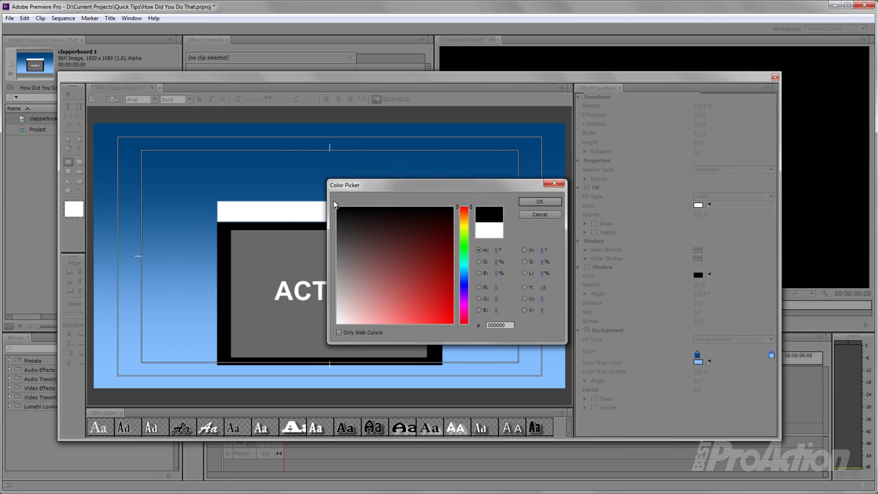
{"action": "left_click", "coordinate": [535, 201]}
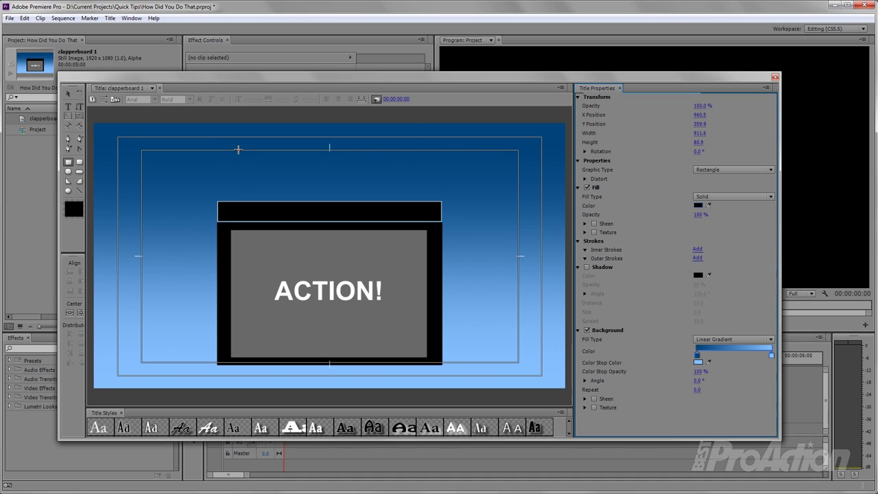
Trace a closed four-corner slanted stripe path at the left end of the bar with the Pen tool
{"action": "left_click", "coordinate": [68, 140]}
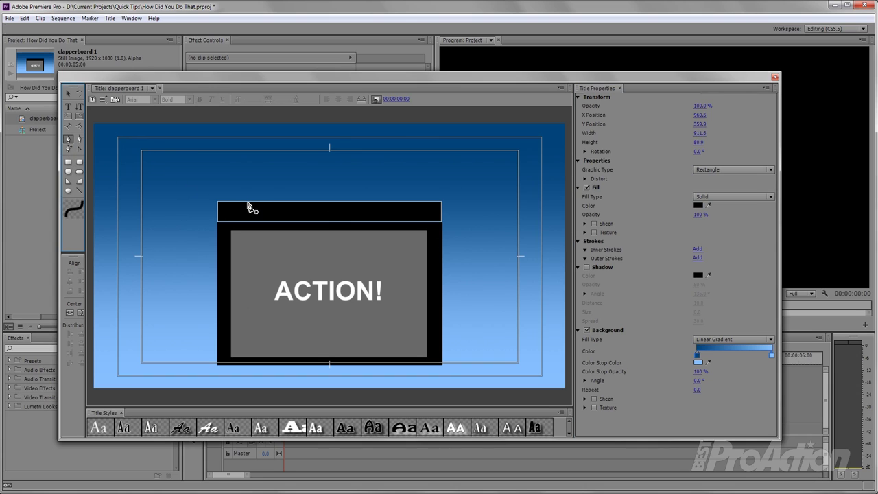
{"action": "left_click", "coordinate": [248, 204]}
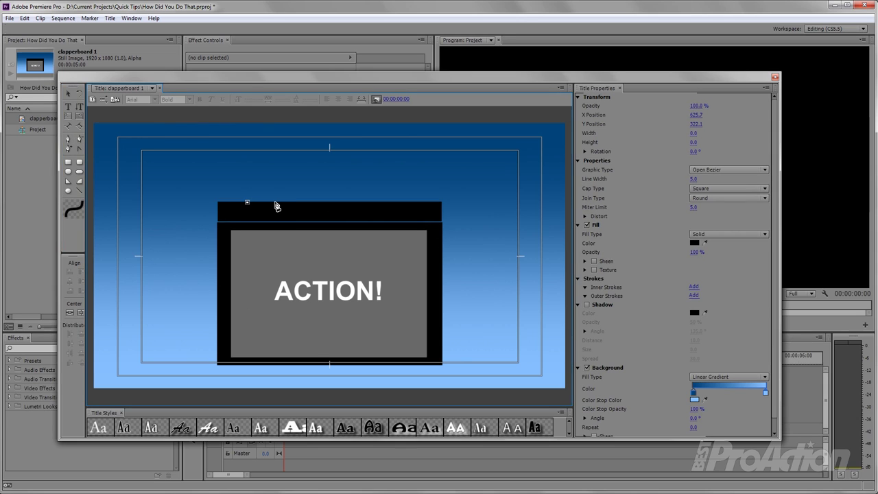
{"action": "left_click", "coordinate": [276, 203]}
{"action": "left_click", "coordinate": [258, 221]}
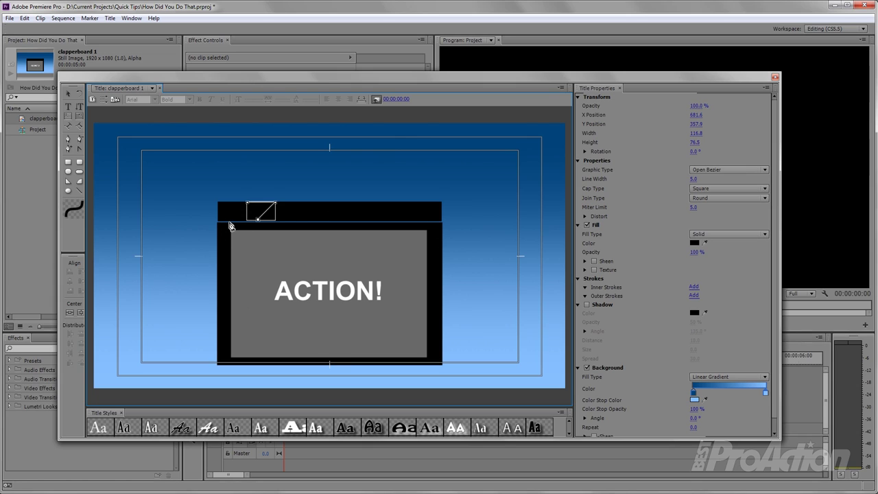
{"action": "left_click", "coordinate": [228, 221]}
{"action": "left_click", "coordinate": [248, 205]}
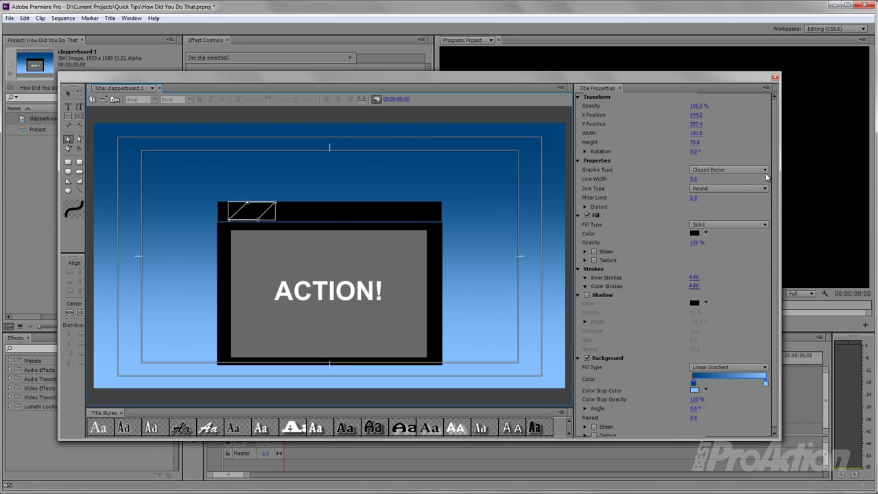
Make the stripe a Filled Bezier with white FFFFFF fill
{"action": "left_click", "coordinate": [729, 170]}
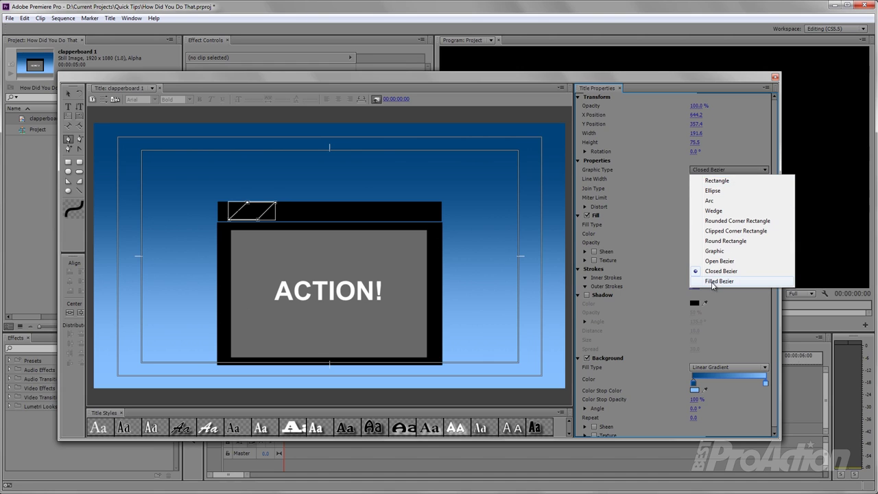
{"action": "left_click", "coordinate": [712, 281]}
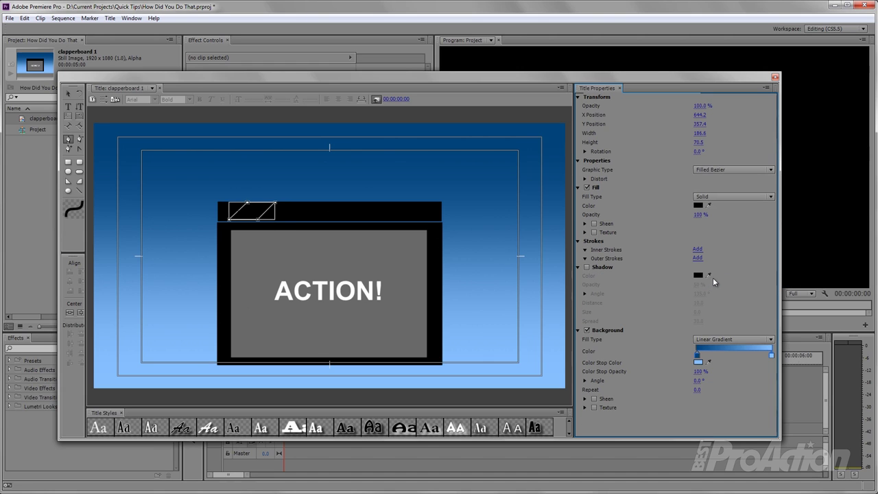
{"action": "left_click", "coordinate": [699, 206]}
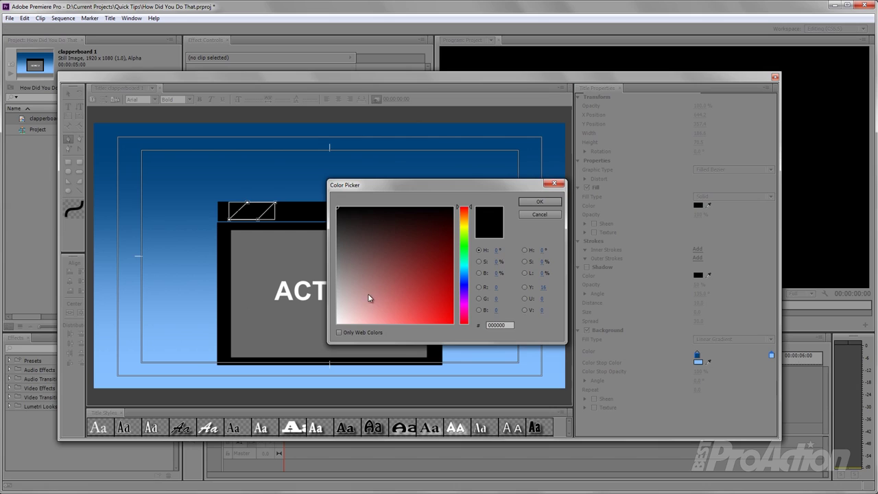
{"action": "left_click_drag", "start_coordinate": [369, 298], "coordinate": [325, 334]}
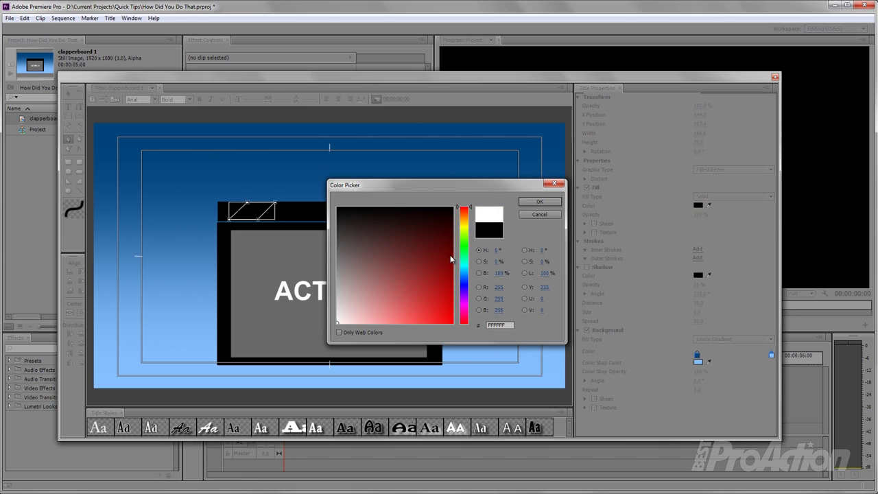
{"action": "left_click", "coordinate": [535, 202]}
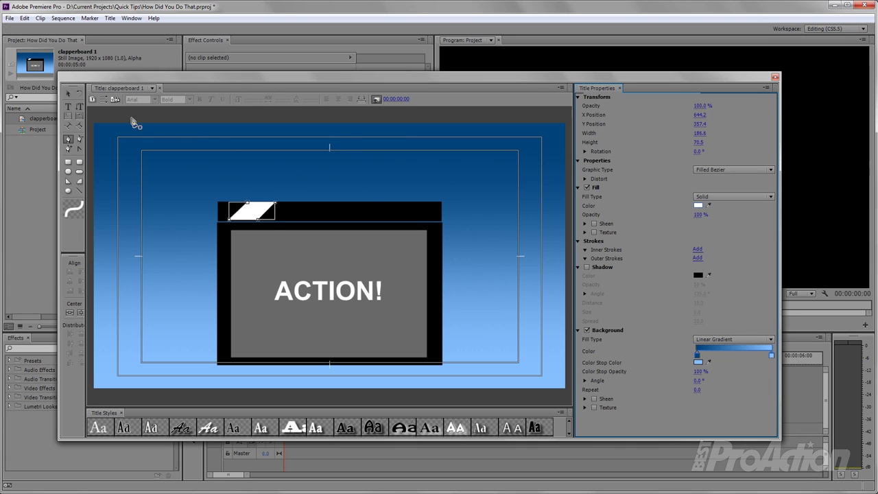
{"action": "left_click", "coordinate": [69, 93]}
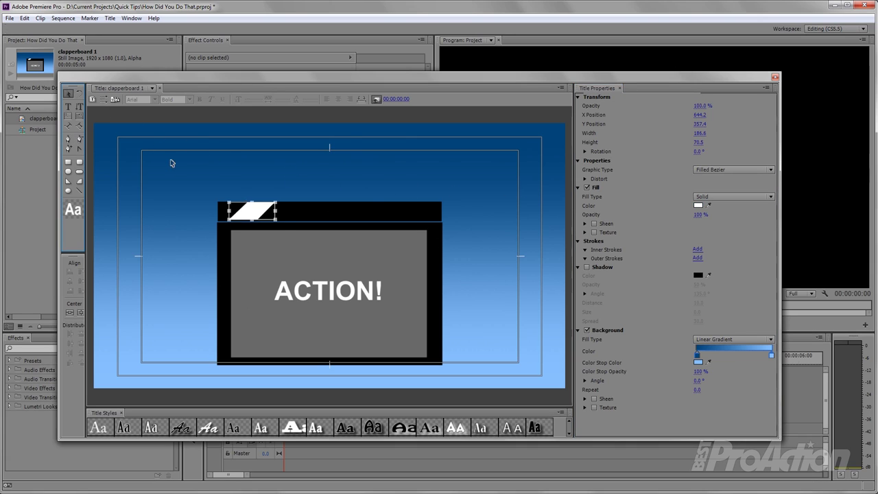
Copy and paste the white stripe, placing the copy just right of the first
{"action": "left_click_drag", "start_coordinate": [253, 217], "coordinate": [261, 218]}
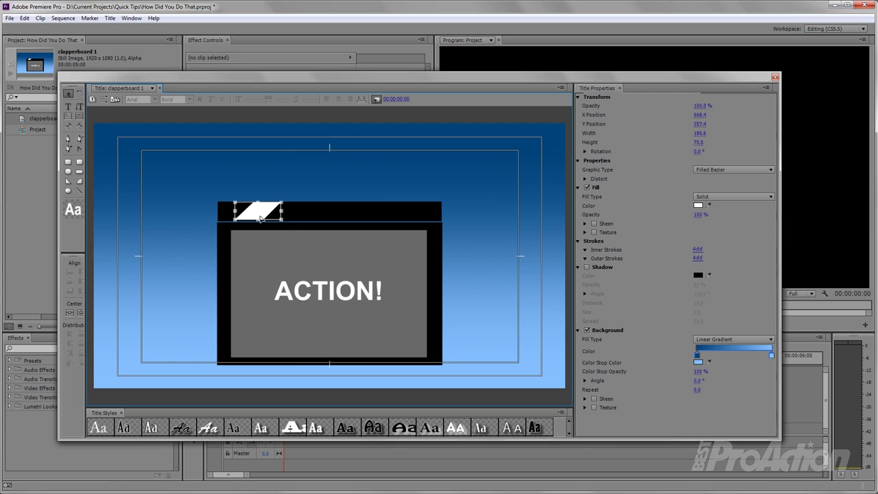
{"action": "right_click", "coordinate": [261, 218]}
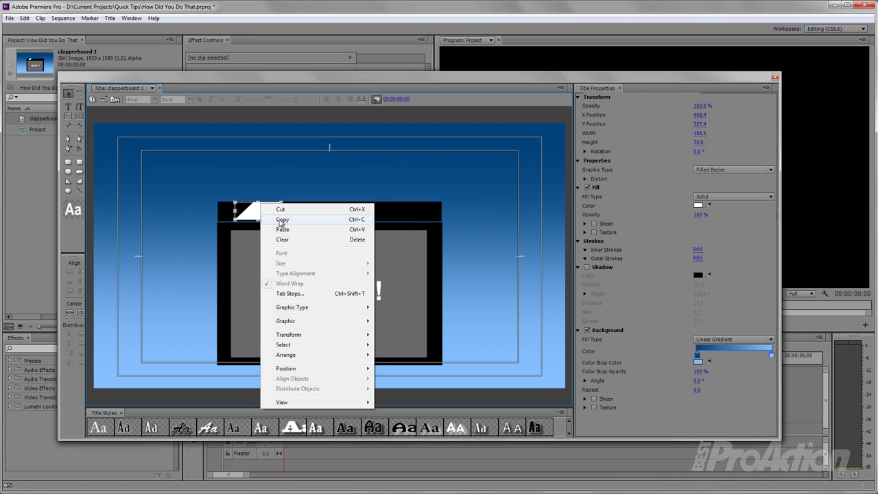
{"action": "left_click", "coordinate": [280, 220]}
{"action": "right_click", "coordinate": [327, 175]}
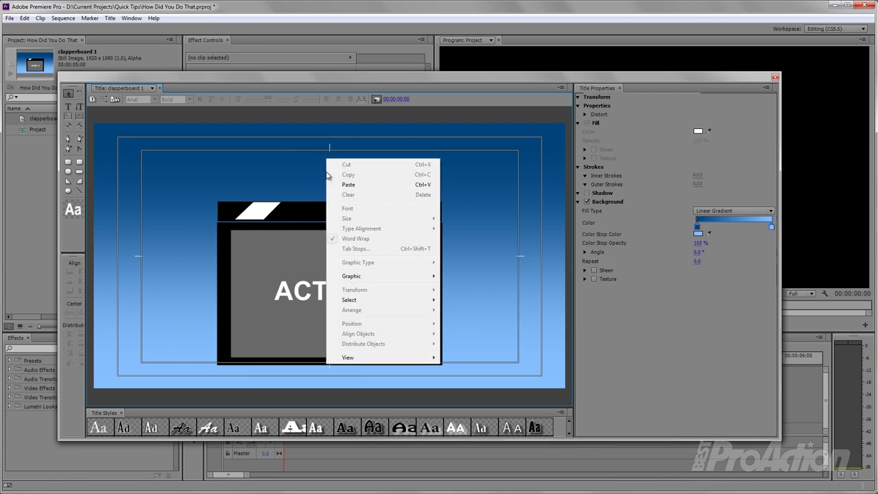
{"action": "left_click", "coordinate": [328, 188]}
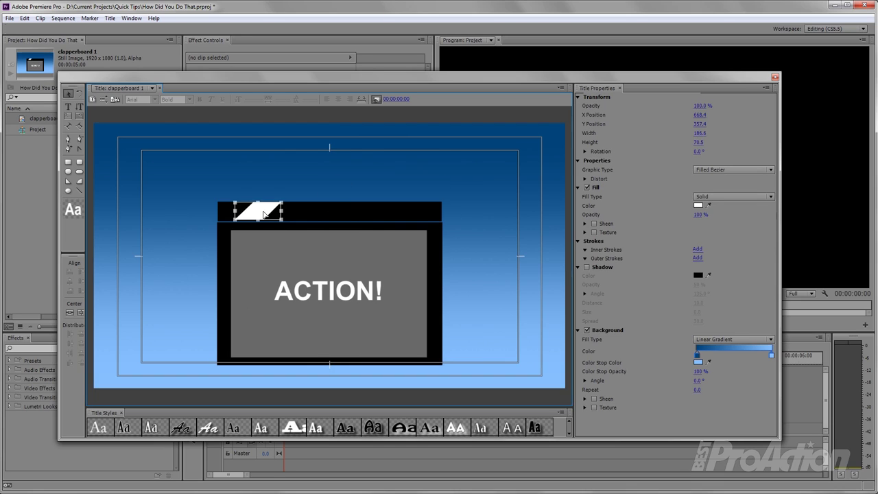
{"action": "left_click_drag", "start_coordinate": [257, 214], "coordinate": [308, 216]}
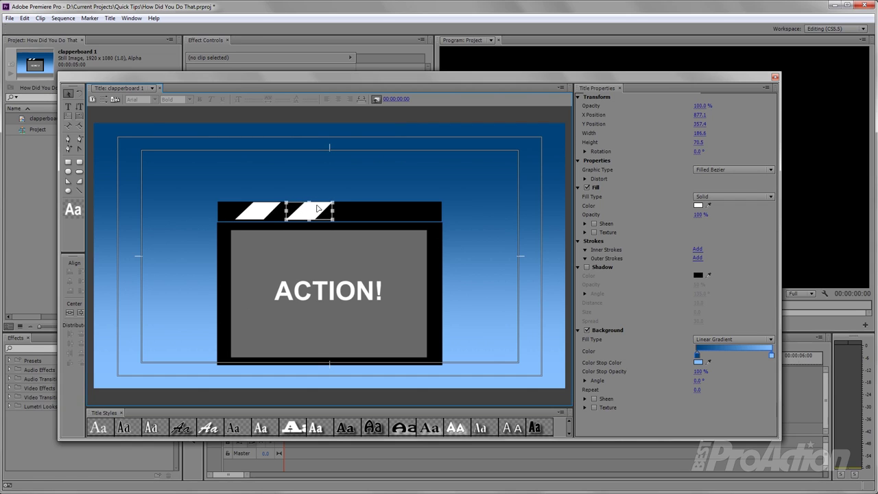
Add two more stripe copies to the middle and right end, then select the whole bar
{"action": "left_click", "coordinate": [264, 214]}
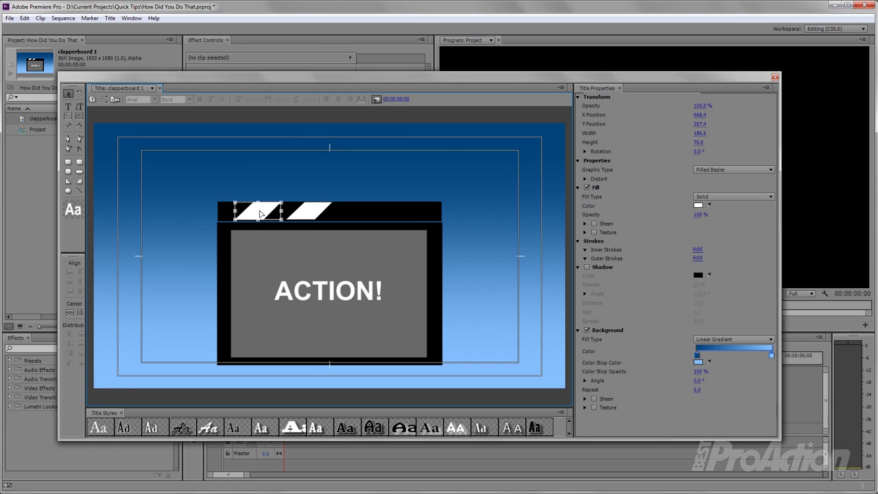
{"action": "left_click_drag", "start_coordinate": [261, 214], "coordinate": [363, 215]}
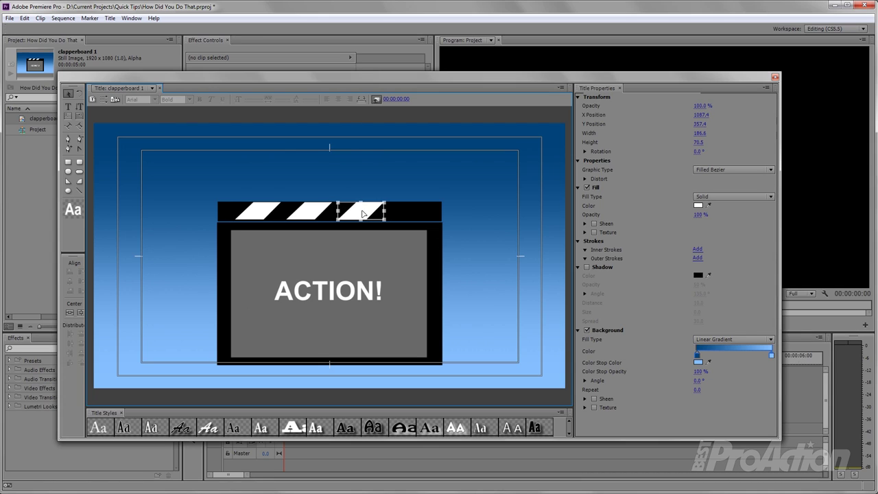
{"action": "left_click", "coordinate": [272, 212]}
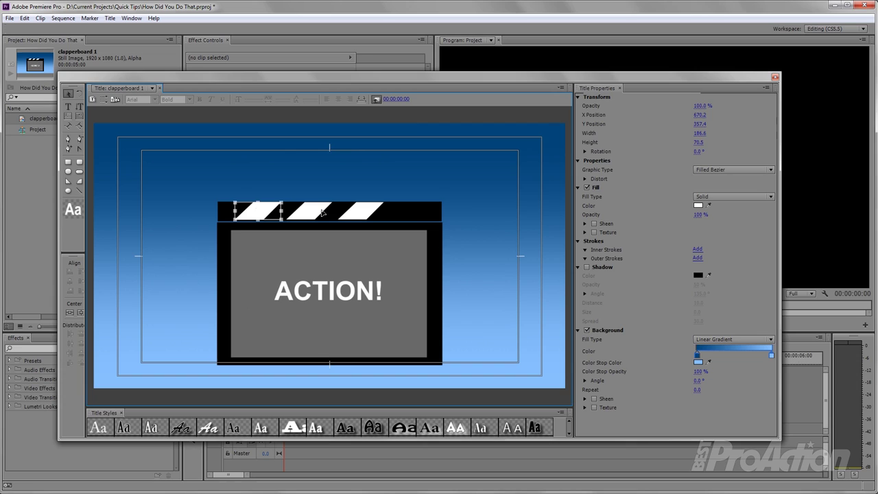
{"action": "left_click_drag", "start_coordinate": [273, 212], "coordinate": [409, 214]}
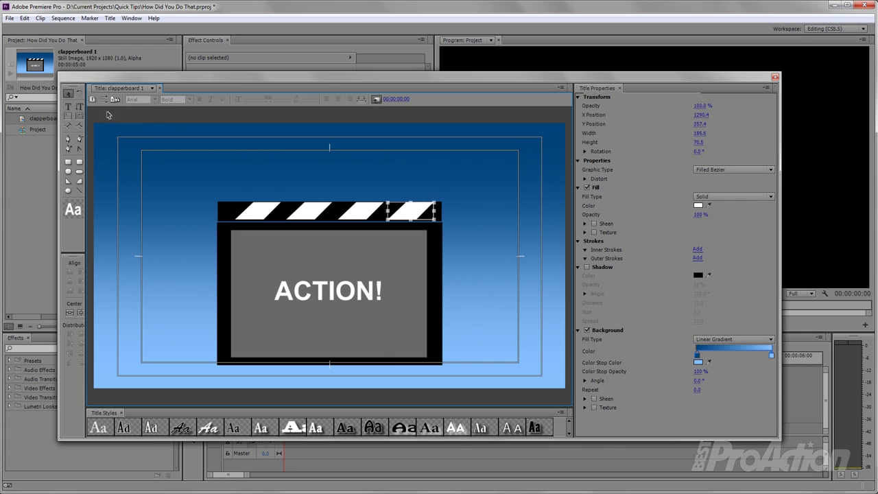
{"action": "left_click_drag", "start_coordinate": [203, 184], "coordinate": [473, 220]}
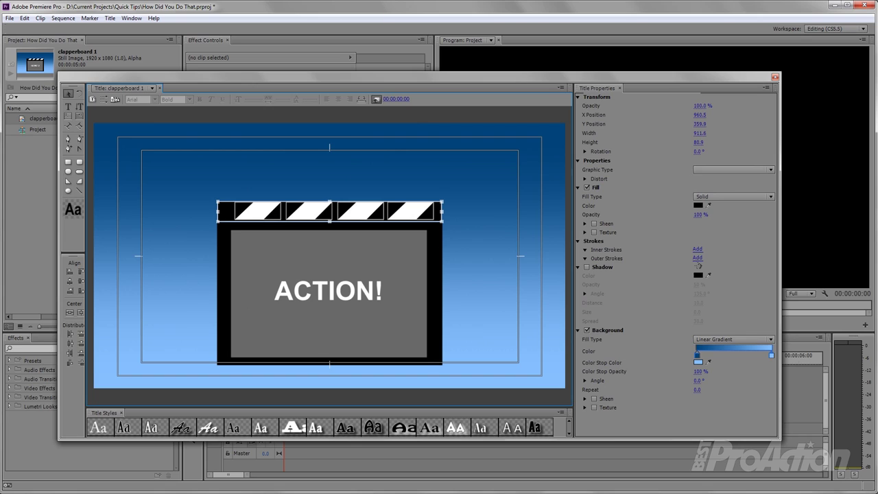
Add a size 10 black outer stroke to the clapper bar and to the slate body with its text
{"action": "left_click", "coordinate": [700, 259]}
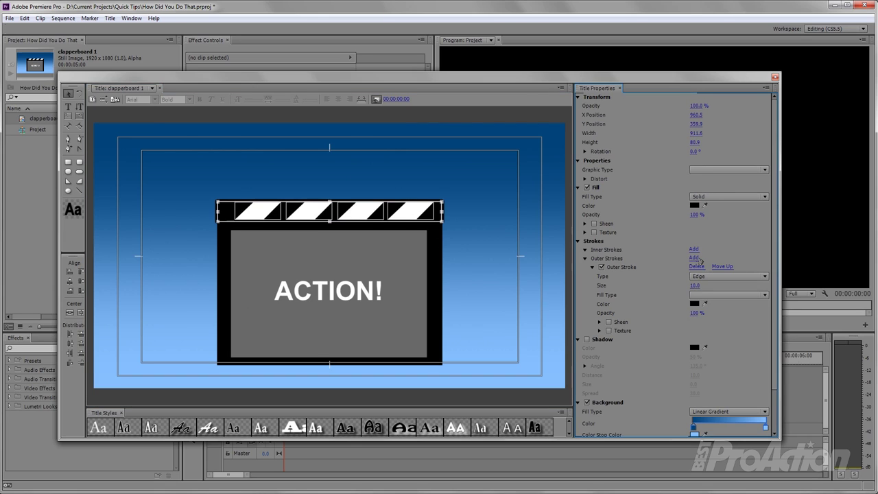
{"action": "left_click", "coordinate": [203, 229]}
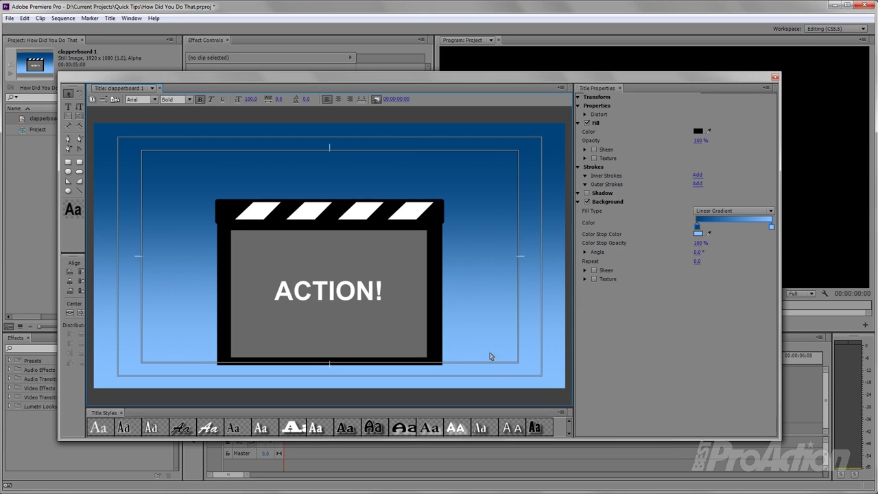
{"action": "left_click_drag", "start_coordinate": [491, 356], "coordinate": [486, 373]}
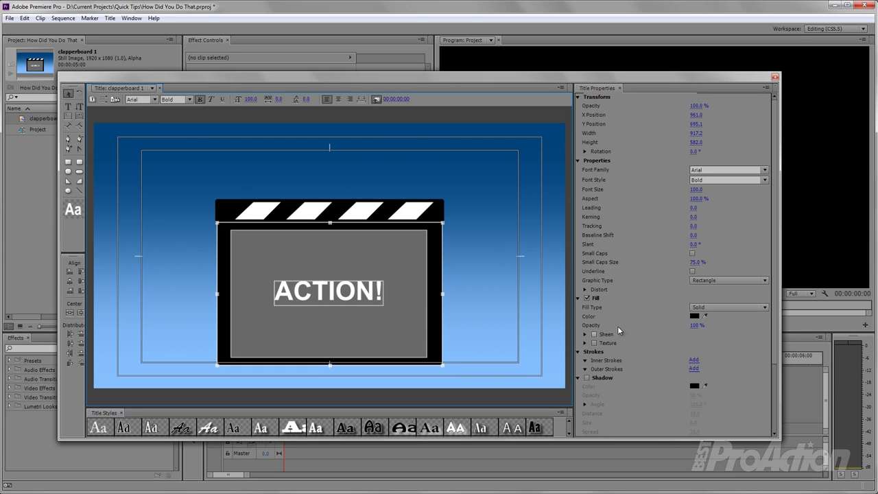
{"action": "left_click", "coordinate": [694, 369]}
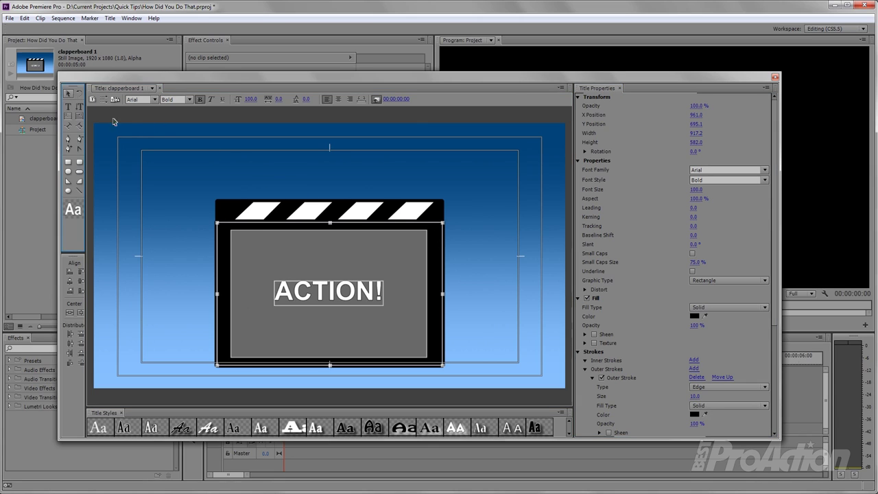
{"action": "left_click", "coordinate": [132, 129]}
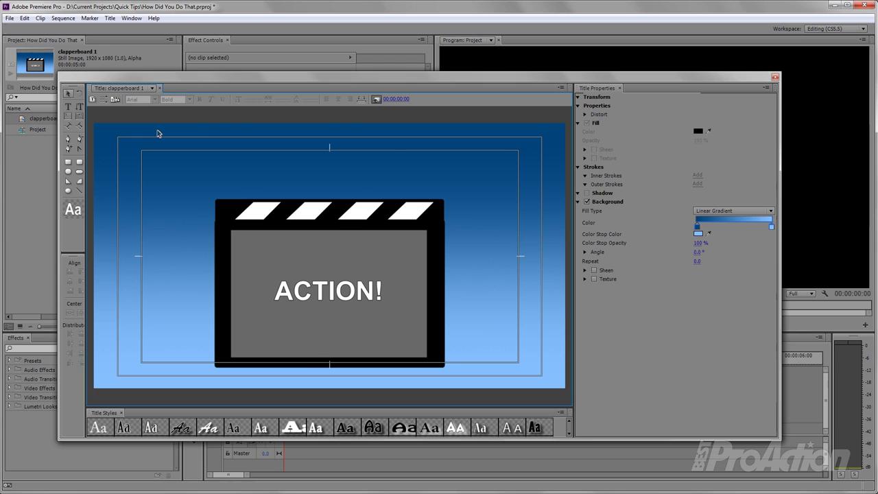
Create 'clapperboard 2' as a new title based on the current clapperboard design
{"action": "left_click", "coordinate": [92, 100]}
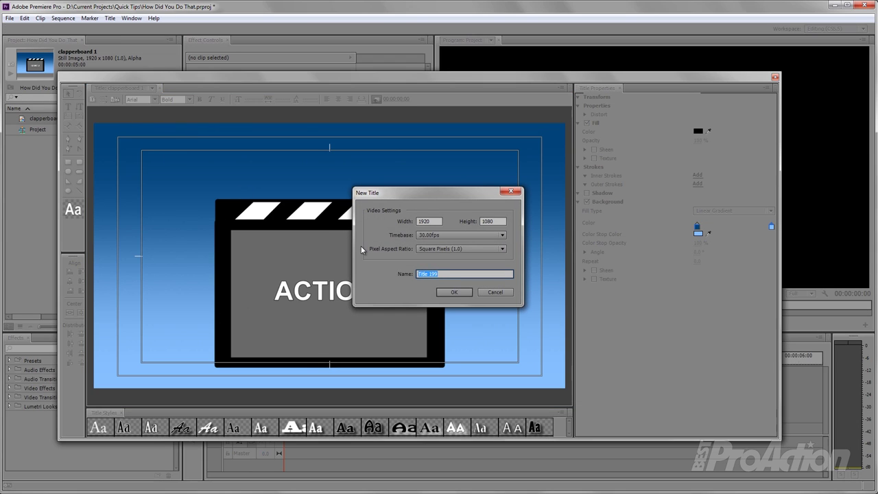
{"action": "type", "text": "cla"}
{"action": "type", "text": "pperb"}
{"action": "type", "text": "oard"}
{"action": "type", "text": " 2"}
{"action": "left_click", "coordinate": [451, 292]}
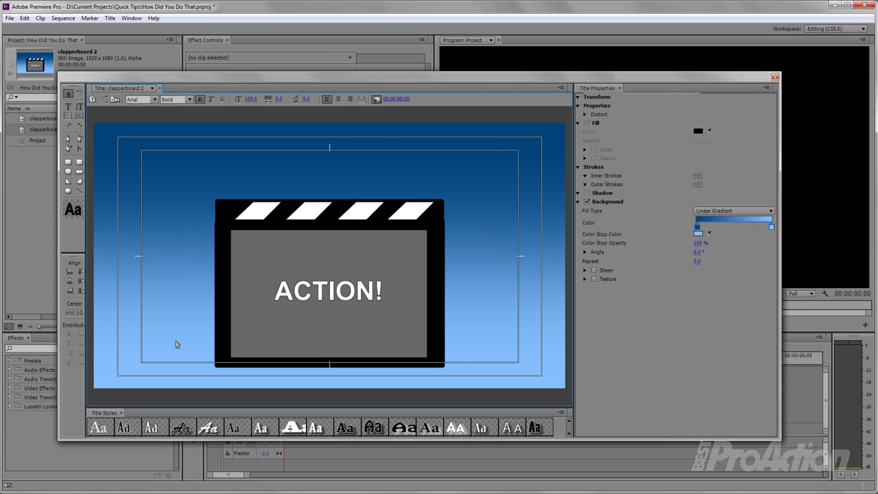
{"action": "left_click_drag", "start_coordinate": [176, 345], "coordinate": [176, 359]}
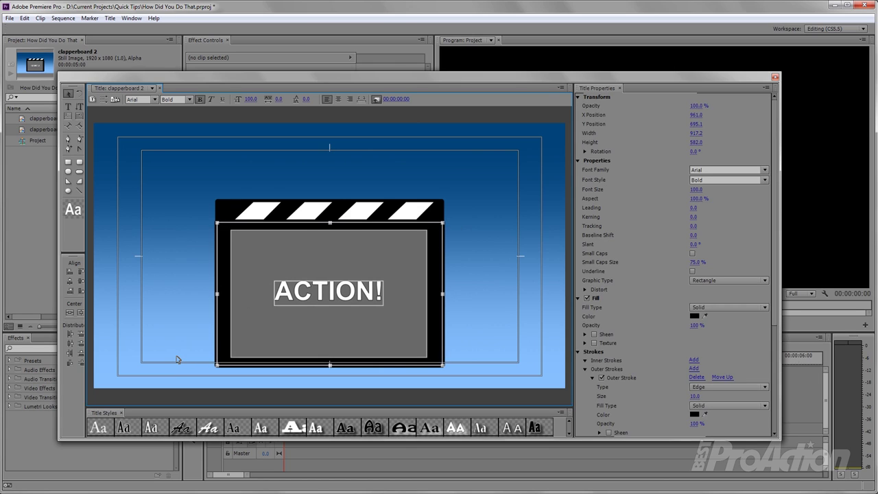
Delete the slate body and text, then paste a copy of the striped bar above the original
{"action": "key", "text": "Delete"}
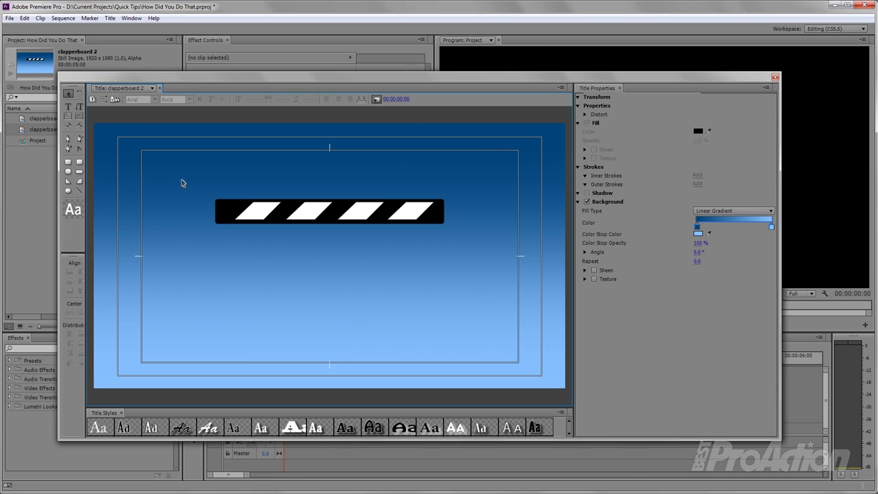
{"action": "left_click_drag", "start_coordinate": [490, 241], "coordinate": [210, 189]}
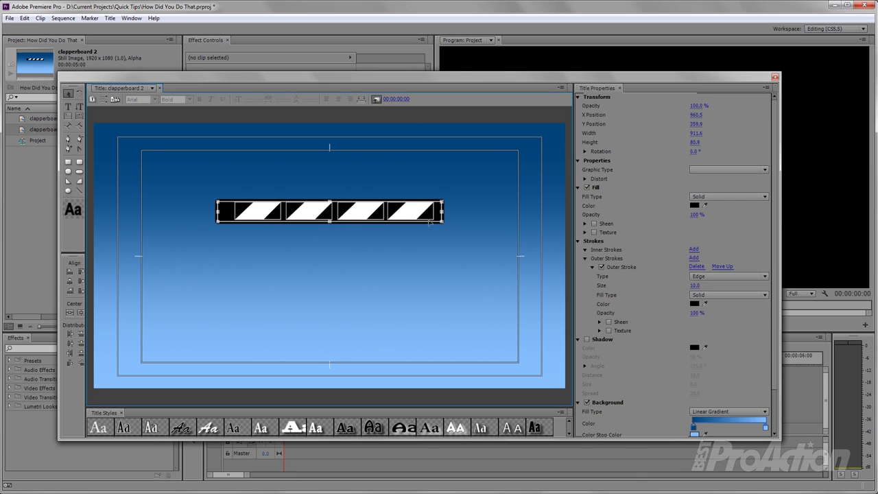
{"action": "right_click", "coordinate": [412, 214]}
{"action": "left_click", "coordinate": [431, 215]}
{"action": "right_click", "coordinate": [412, 239]}
{"action": "left_click", "coordinate": [434, 266]}
{"action": "left_click_drag", "start_coordinate": [349, 215], "coordinate": [353, 185]}
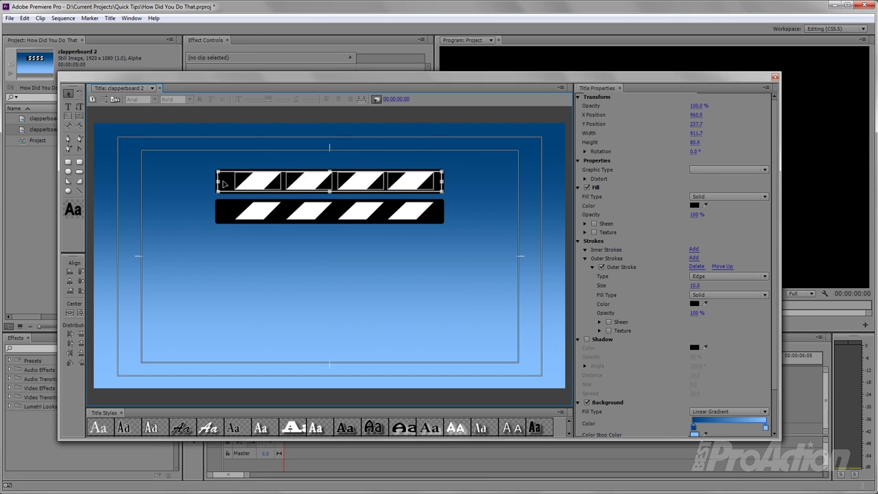
Flip the top bar horizontally and resize it to the lower bar's 913.4 width
{"action": "left_click_drag", "start_coordinate": [219, 181], "coordinate": [536, 181]}
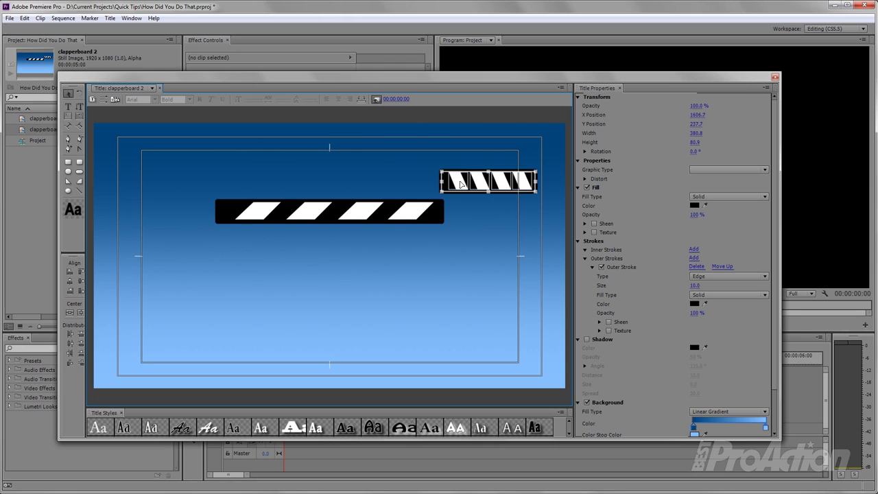
{"action": "left_click_drag", "start_coordinate": [425, 180], "coordinate": [216, 174]}
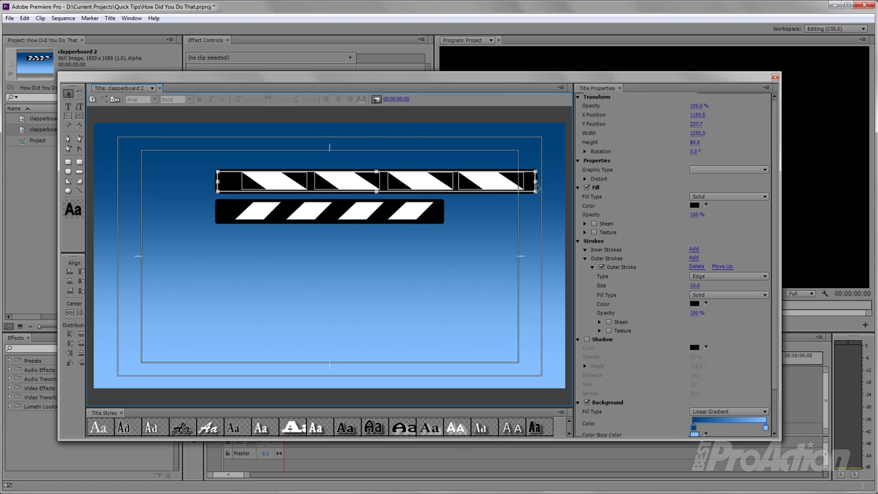
{"action": "left_click_drag", "start_coordinate": [535, 182], "coordinate": [441, 182]}
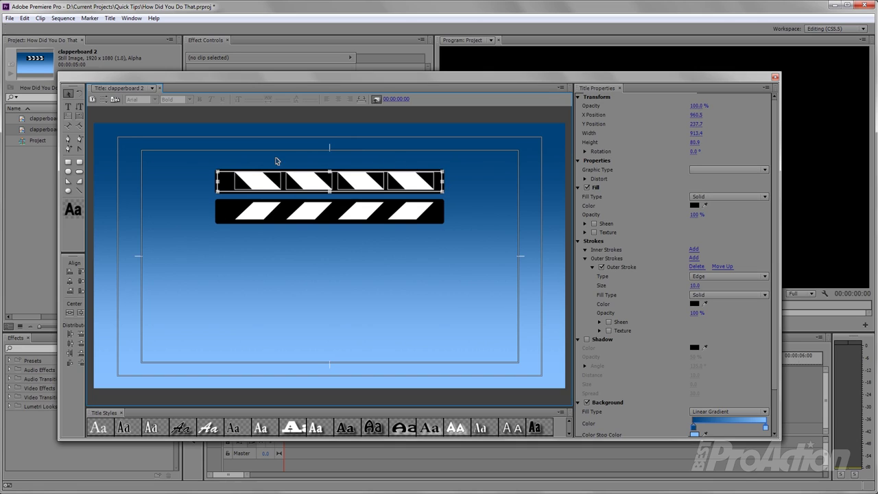
{"action": "left_click", "coordinate": [213, 154]}
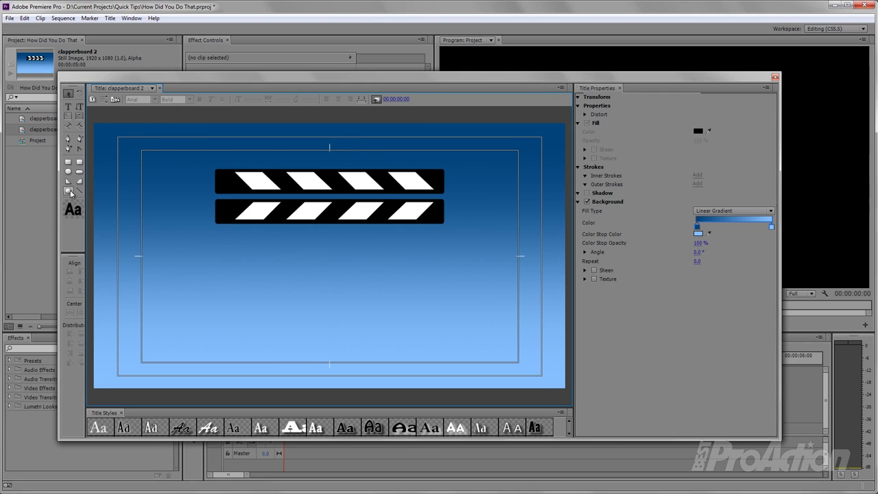
Draw a 43.7×43.7 ellipse above the clapper bar and give it a white fill
{"action": "left_click", "coordinate": [69, 192]}
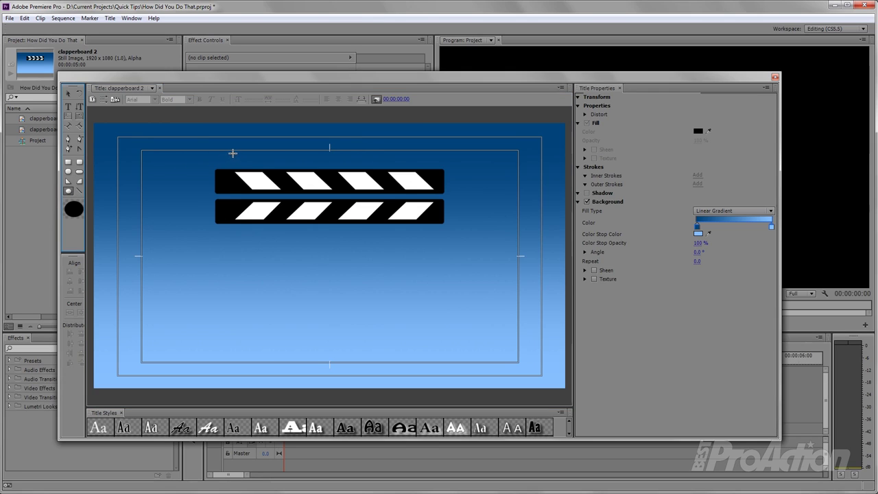
{"action": "left_click_drag", "start_coordinate": [227, 156], "coordinate": [212, 141]}
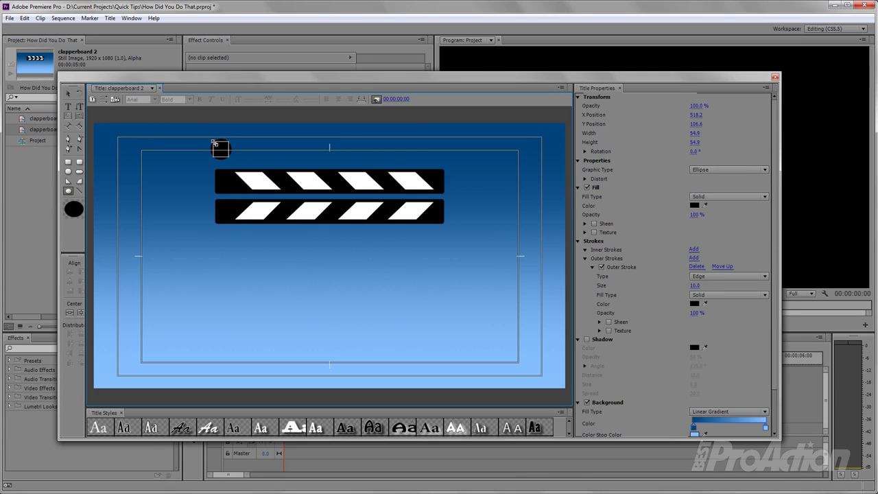
{"action": "left_click_drag", "start_coordinate": [214, 143], "coordinate": [216, 146]}
{"action": "left_click", "coordinate": [697, 206]}
{"action": "left_click", "coordinate": [338, 323]}
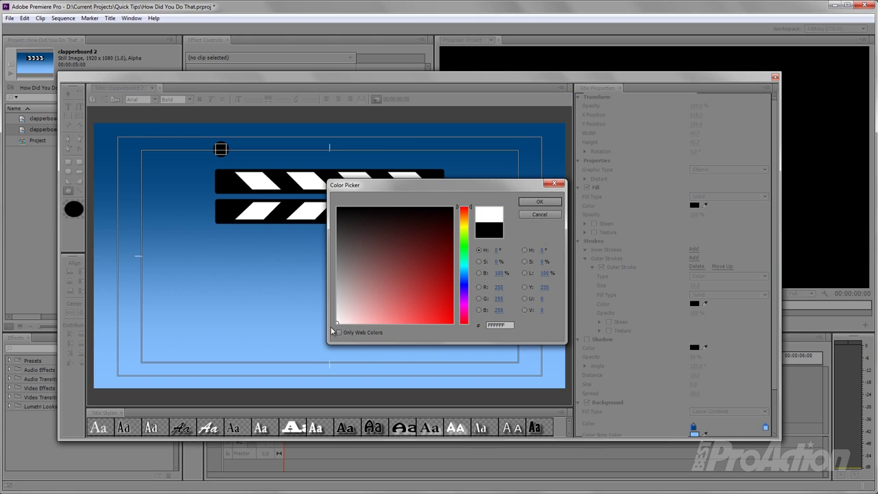
{"action": "left_click", "coordinate": [539, 202]}
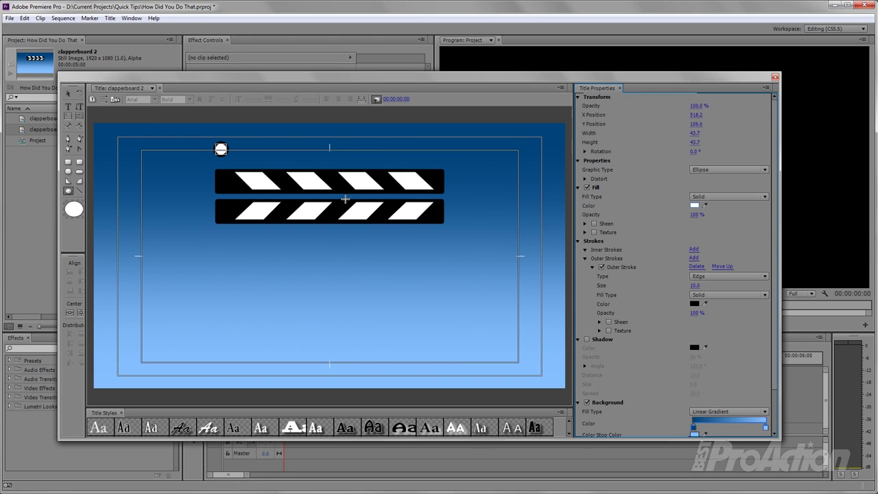
Move the white circle onto the left end of the top striped bar
{"action": "left_click", "coordinate": [69, 94]}
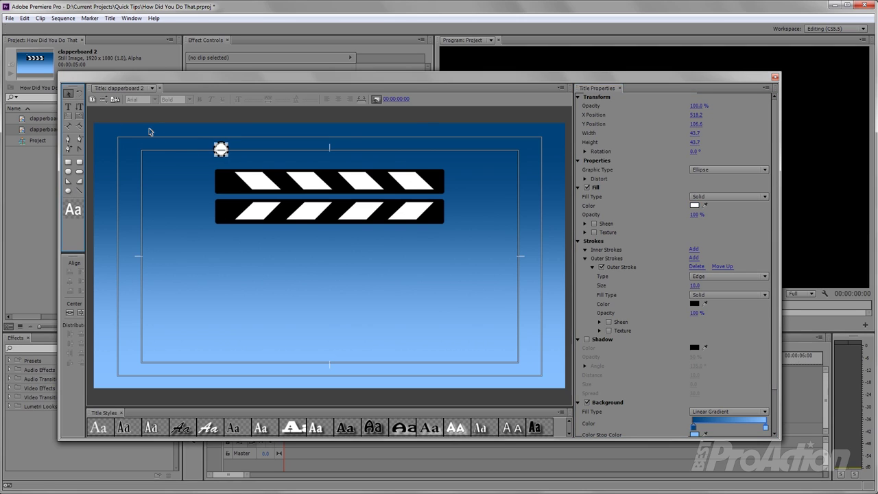
{"action": "left_click_drag", "start_coordinate": [221, 150], "coordinate": [221, 150]}
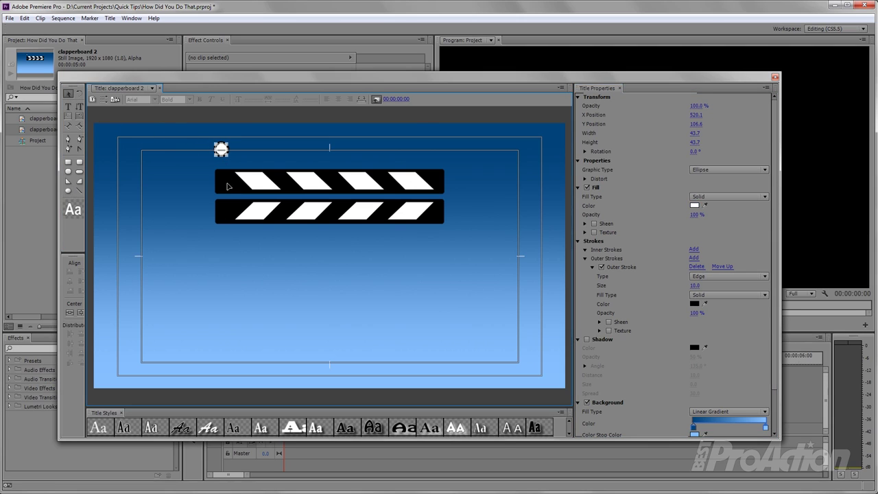
{"action": "left_click_drag", "start_coordinate": [228, 185], "coordinate": [228, 183]}
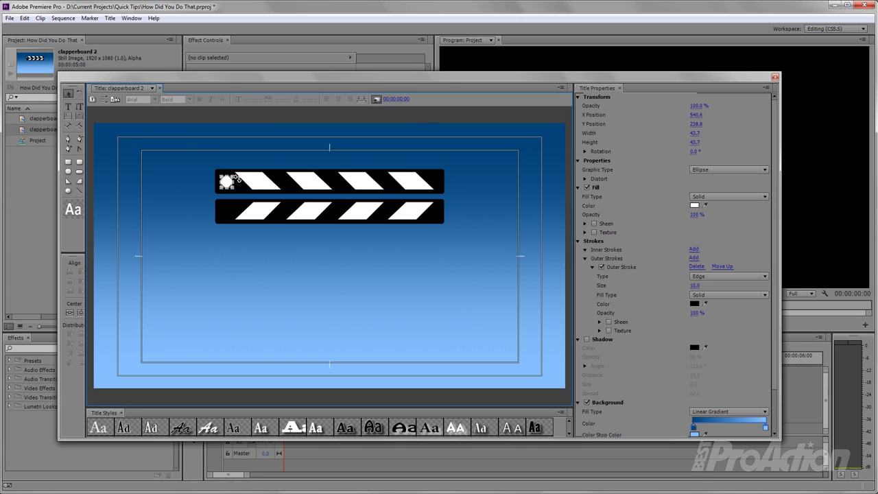
Lower the top striped bar down onto the bottom bar
{"action": "left_click", "coordinate": [182, 153]}
{"action": "left_click", "coordinate": [439, 181]}
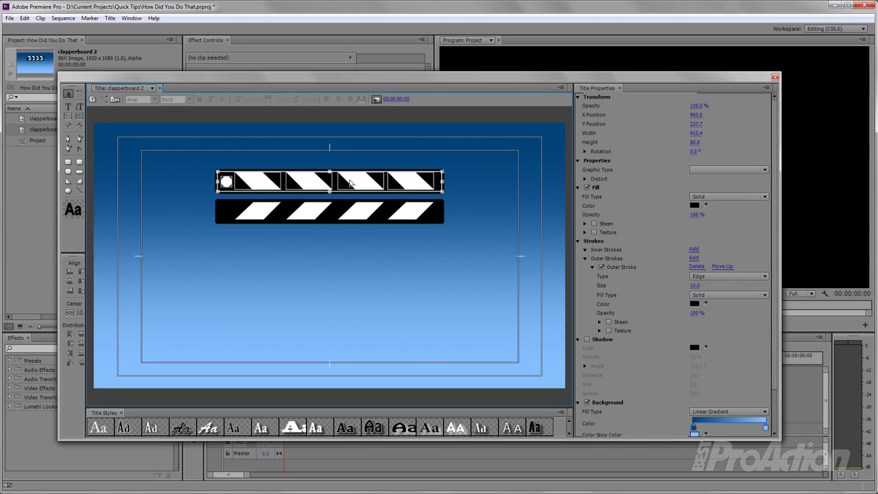
{"action": "left_click_drag", "start_coordinate": [352, 184], "coordinate": [352, 190]}
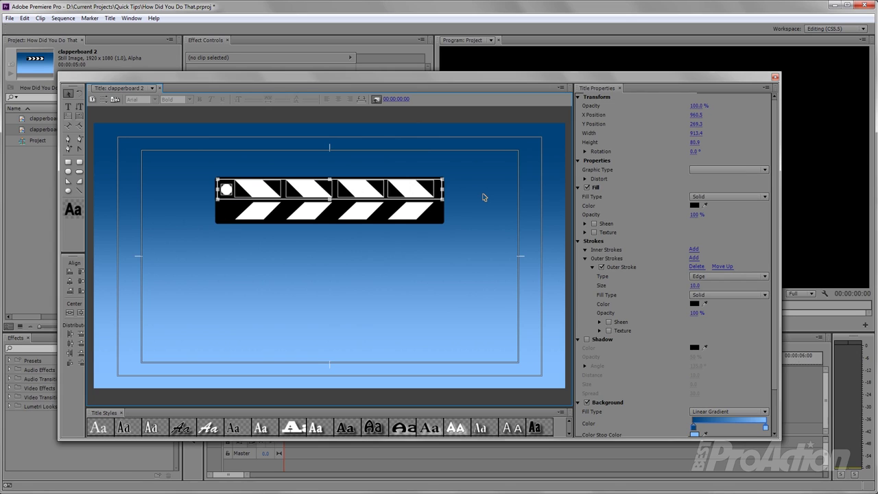
{"action": "left_click", "coordinate": [483, 197]}
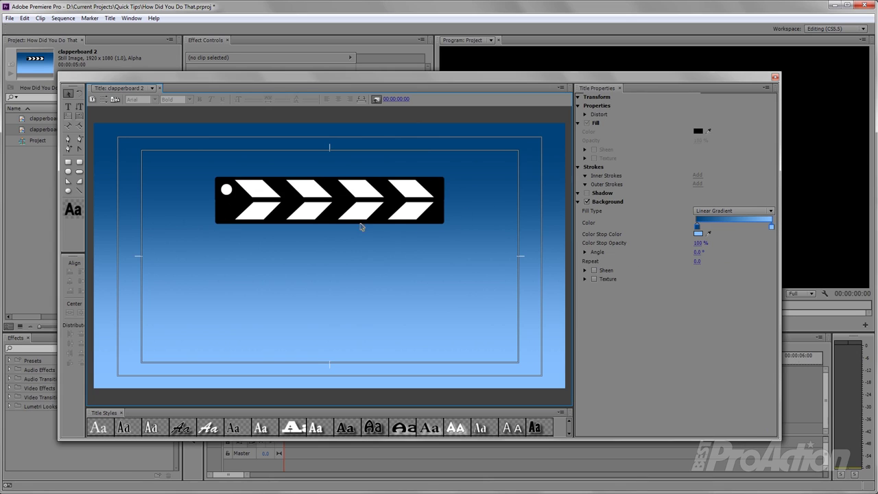
Delete the lower striped bar and close the Titler
{"action": "left_click_drag", "start_coordinate": [362, 226], "coordinate": [179, 241]}
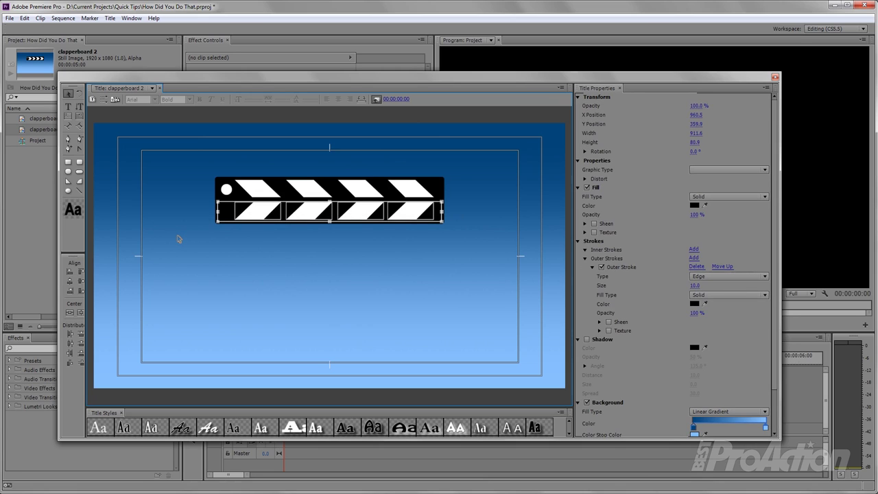
{"action": "key", "text": "Delete"}
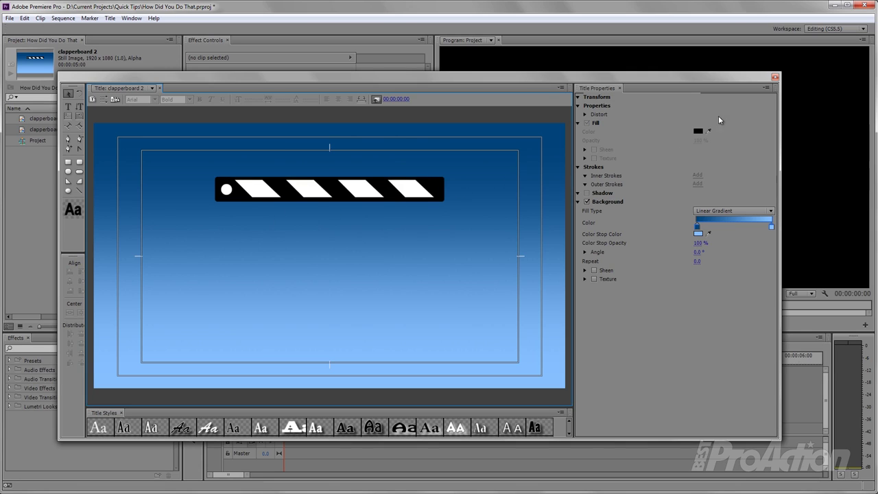
{"action": "left_click", "coordinate": [775, 78]}
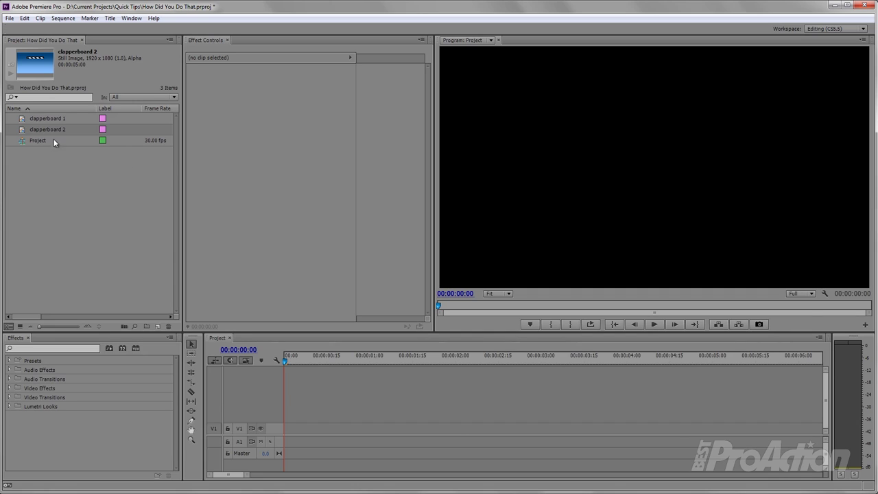
Place clapperboard 1 on V1 and clapperboard 2 on V2, both at the sequence start
{"action": "left_click", "coordinate": [20, 120]}
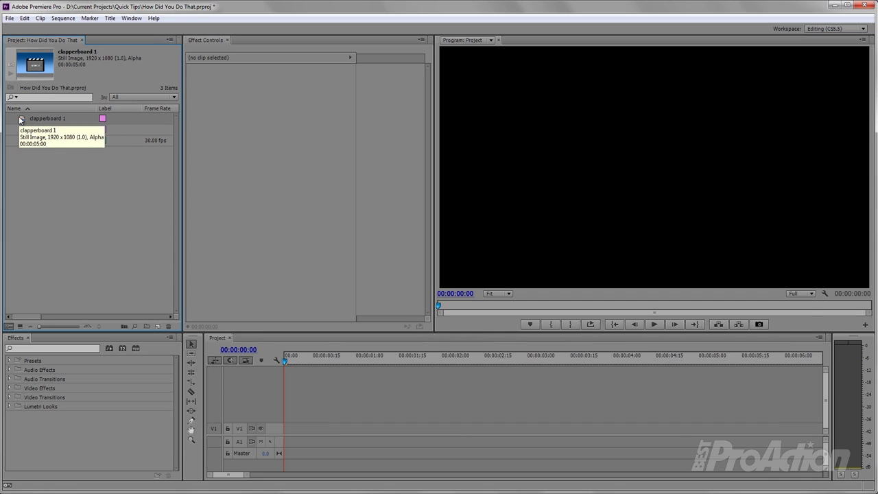
{"action": "mouse_move", "coordinate": [21, 120]}
{"action": "left_mouse_down"}
{"action": "mouse_move", "coordinate": [297, 437]}
{"action": "mouse_move", "coordinate": [288, 428]}
{"action": "left_mouse_up"}
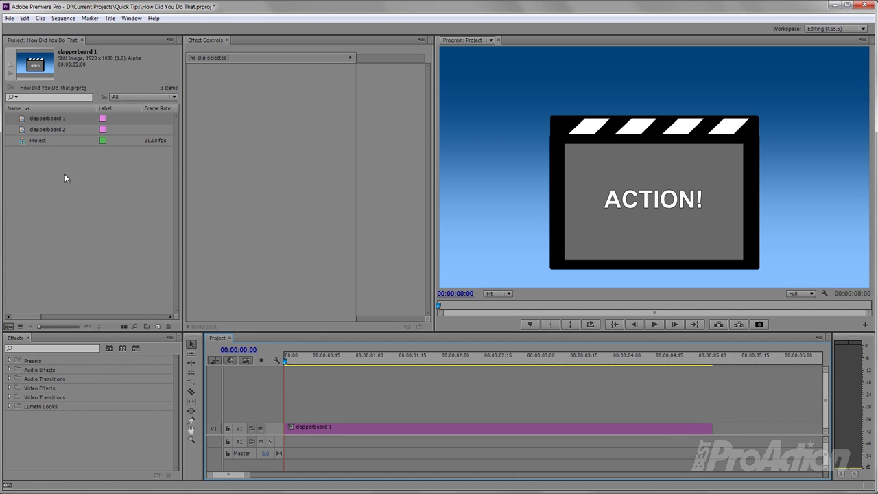
{"action": "mouse_move", "coordinate": [22, 131]}
{"action": "left_mouse_down"}
{"action": "mouse_move", "coordinate": [295, 407]}
{"action": "mouse_move", "coordinate": [283, 400]}
{"action": "left_mouse_up"}
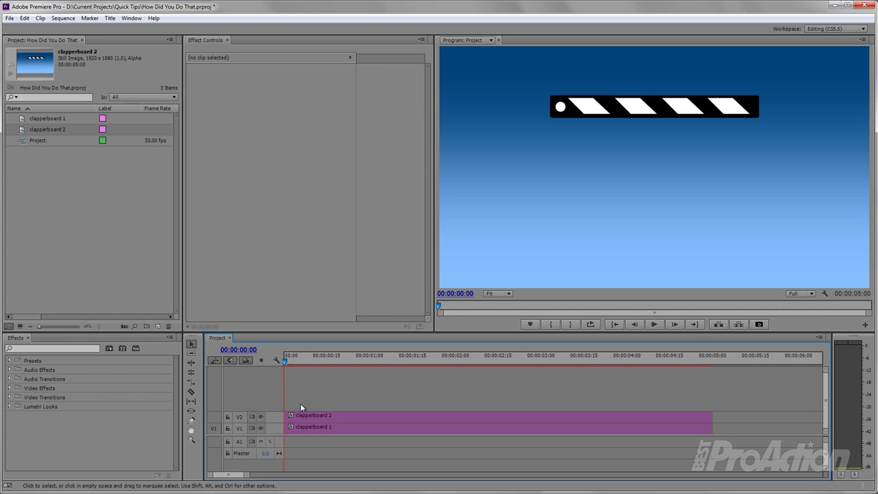
Turn off Background in clapperboard 2's Title Properties and close the Titler
{"action": "double_click", "coordinate": [335, 416]}
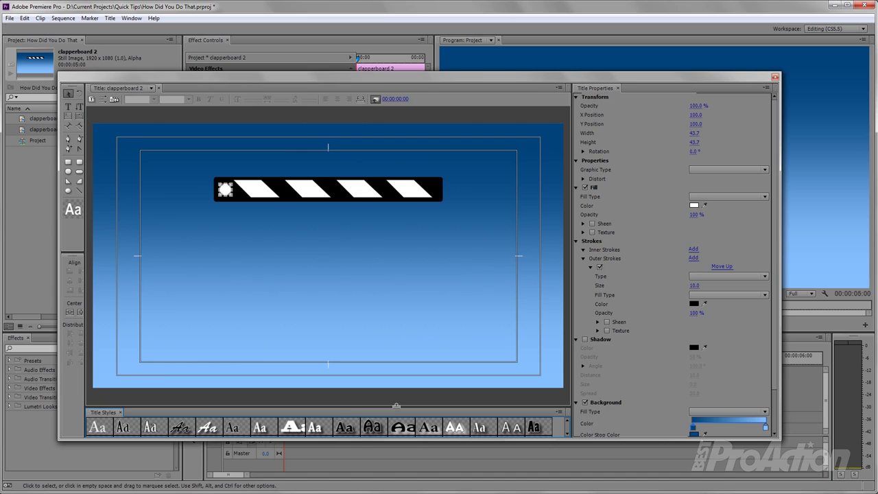
{"action": "left_click", "coordinate": [585, 402]}
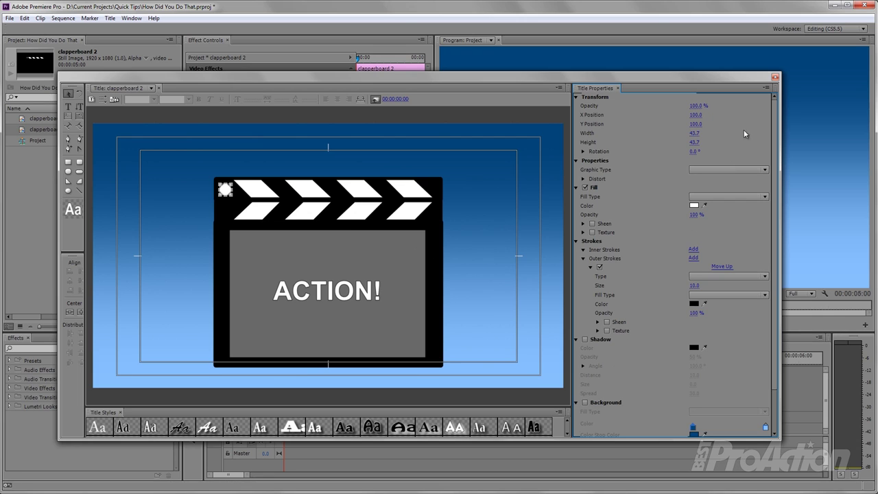
{"action": "left_click", "coordinate": [776, 78]}
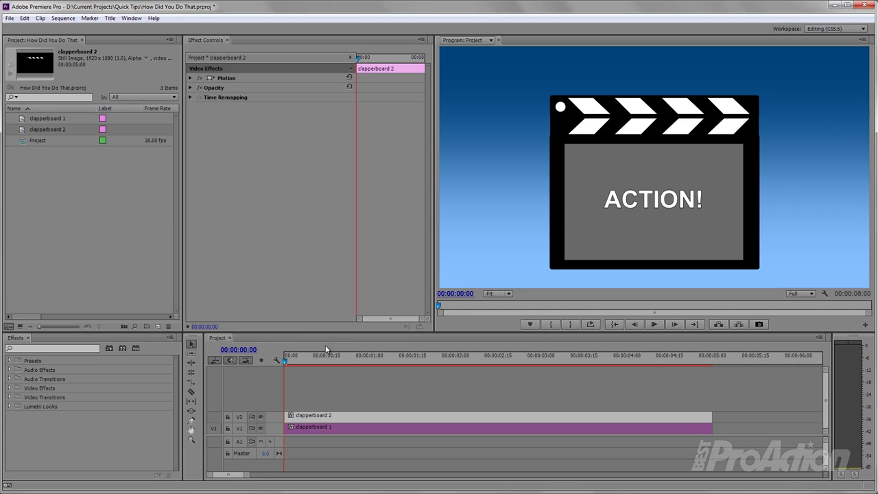
At 00:00:00:16, set Motion Anchor Point to 541, 271 and Position to 541, 260
{"action": "left_click_drag", "start_coordinate": [287, 361], "coordinate": [330, 363]}
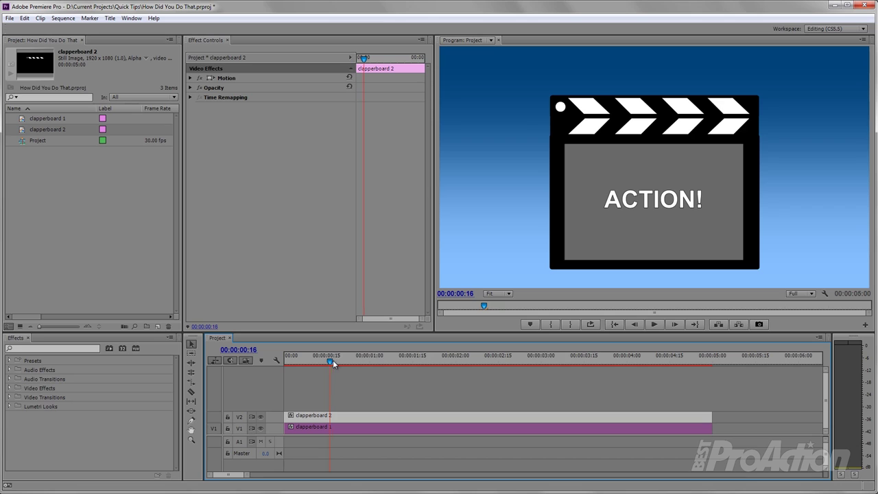
{"action": "left_click", "coordinate": [190, 78]}
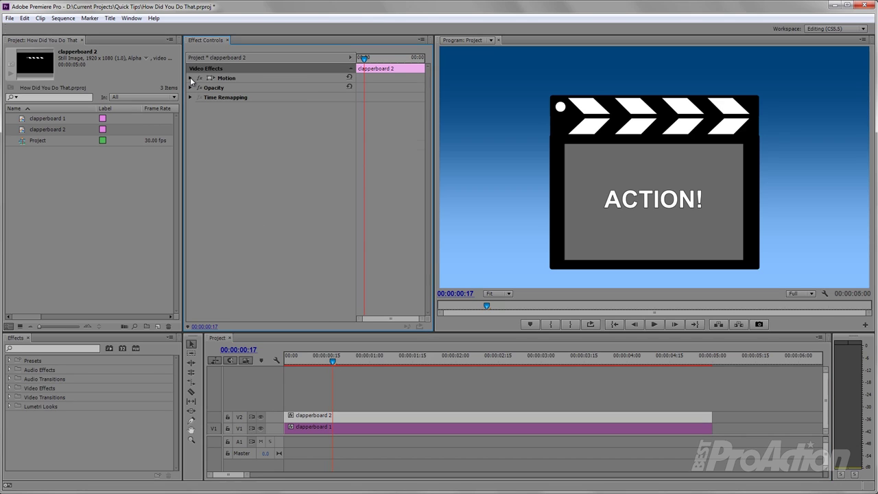
{"action": "left_click", "coordinate": [226, 79]}
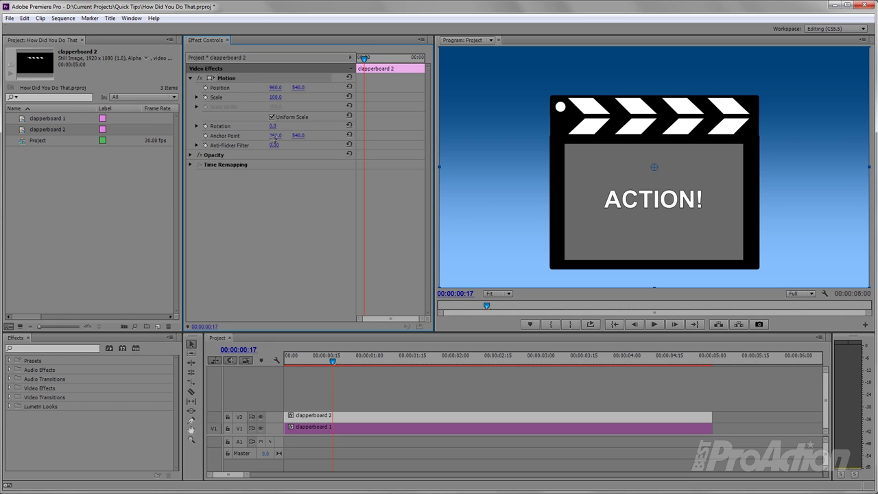
{"action": "left_click_drag", "start_coordinate": [274, 136], "coordinate": [82, 144]}
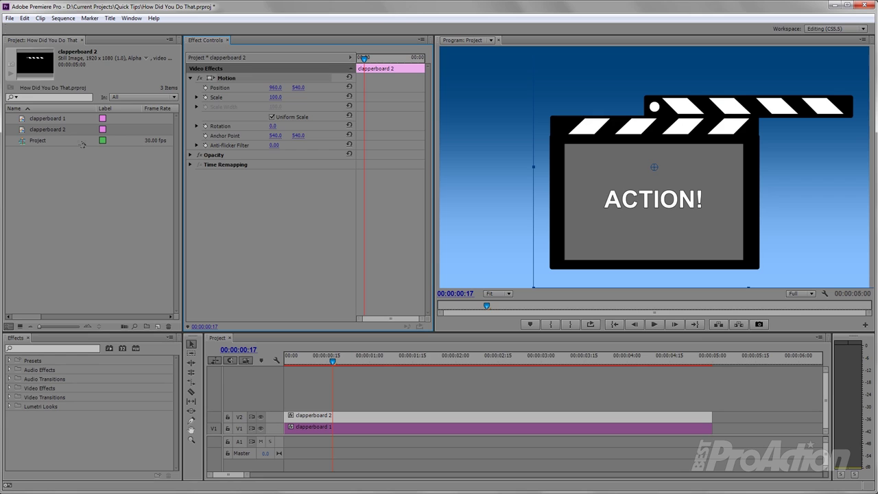
{"action": "left_click_drag", "start_coordinate": [298, 135], "coordinate": [184, 149]}
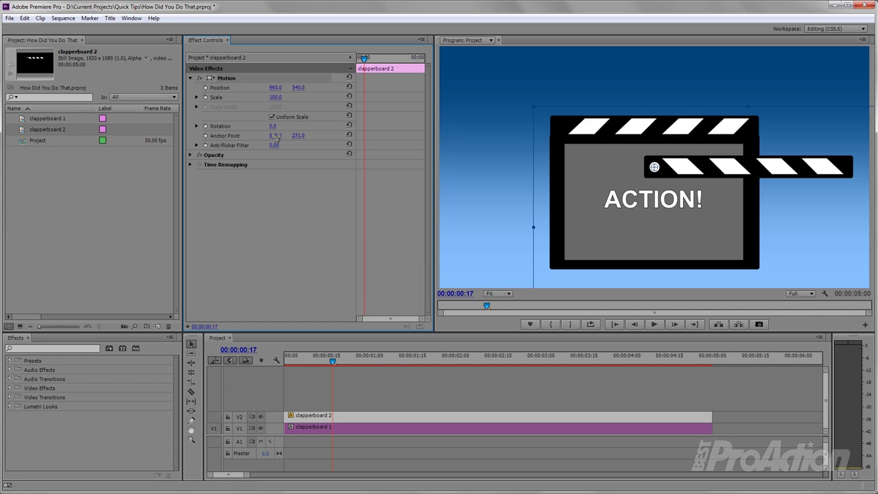
{"action": "left_click_drag", "start_coordinate": [277, 138], "coordinate": [274, 136]}
{"action": "left_click_drag", "start_coordinate": [297, 89], "coordinate": [172, 110]}
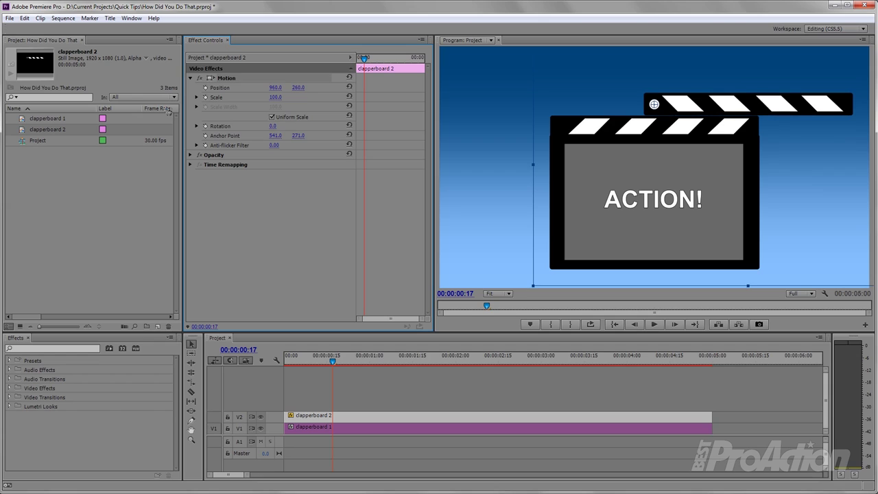
{"action": "left_click_drag", "start_coordinate": [275, 88], "coordinate": [84, 115]}
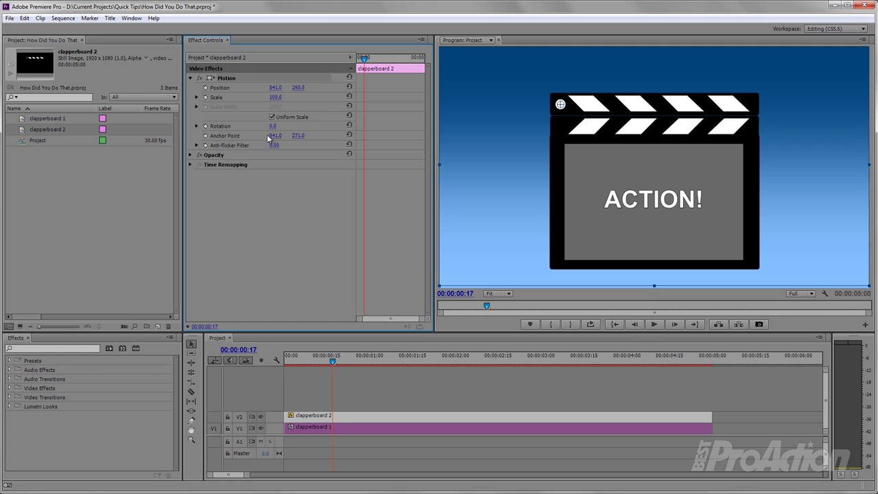
Add Rotation keyframes at the start, 00:00:02:01 and 00:00:03:17
{"action": "left_click", "coordinate": [205, 127]}
{"action": "left_click_drag", "start_coordinate": [332, 359], "coordinate": [457, 358]}
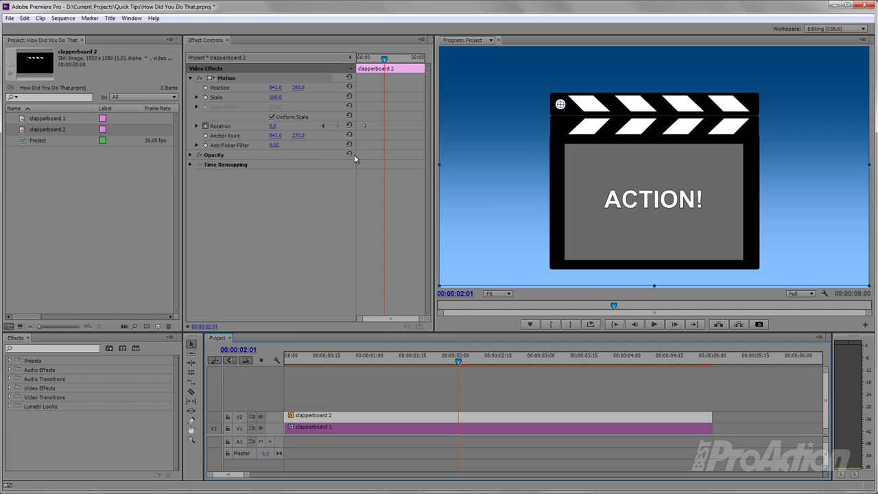
{"action": "left_click", "coordinate": [331, 126]}
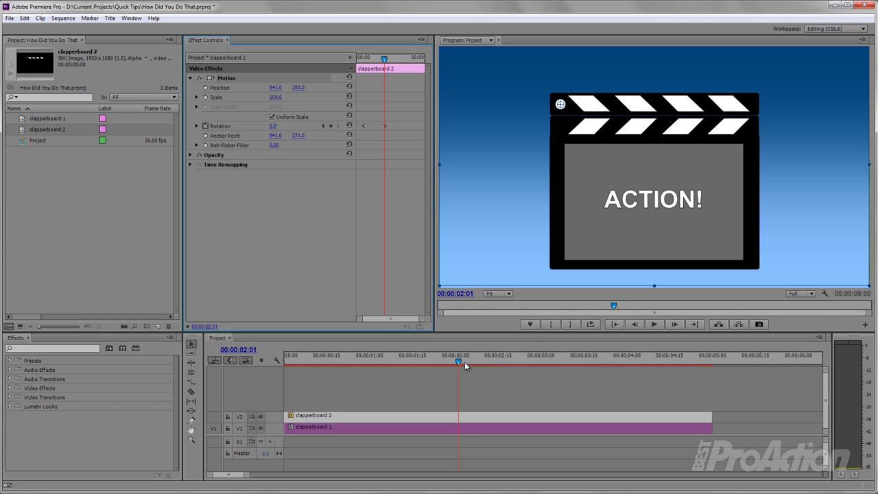
{"action": "left_click_drag", "start_coordinate": [464, 362], "coordinate": [589, 361]}
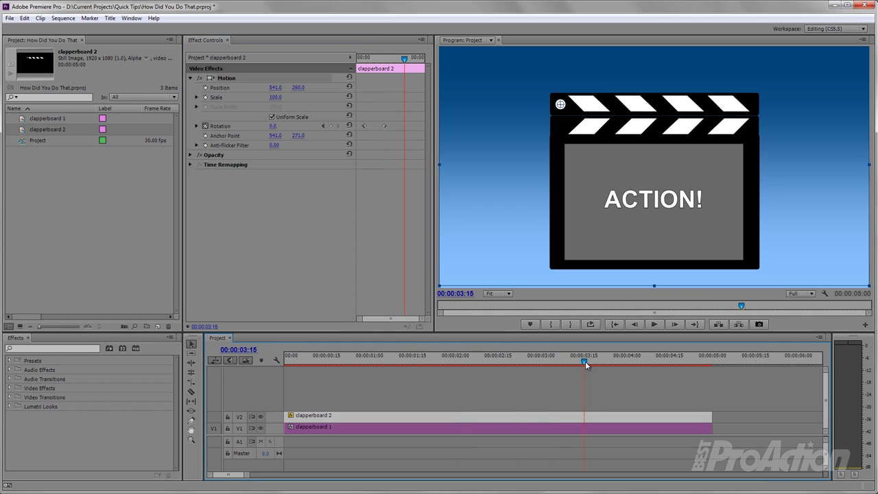
{"action": "left_click", "coordinate": [331, 126]}
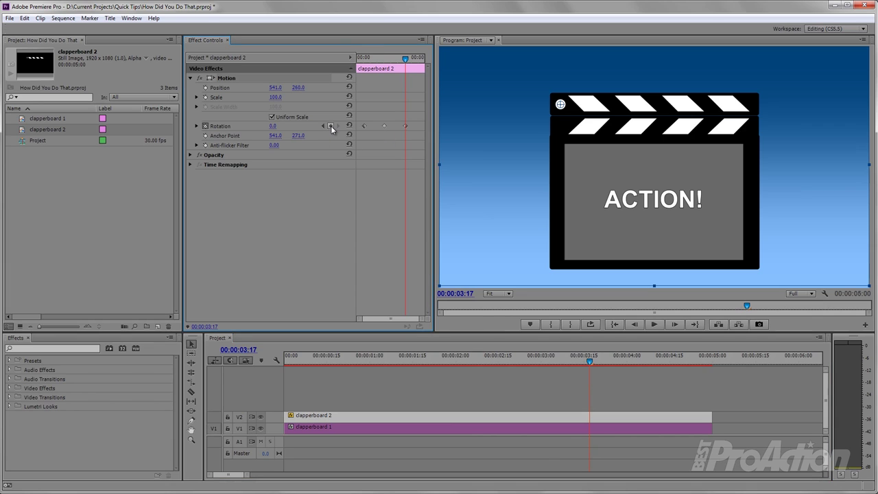
Set Rotation to -12° at the 00:00:02:01 keyframe and return the playhead to the start
{"action": "left_click", "coordinate": [324, 126]}
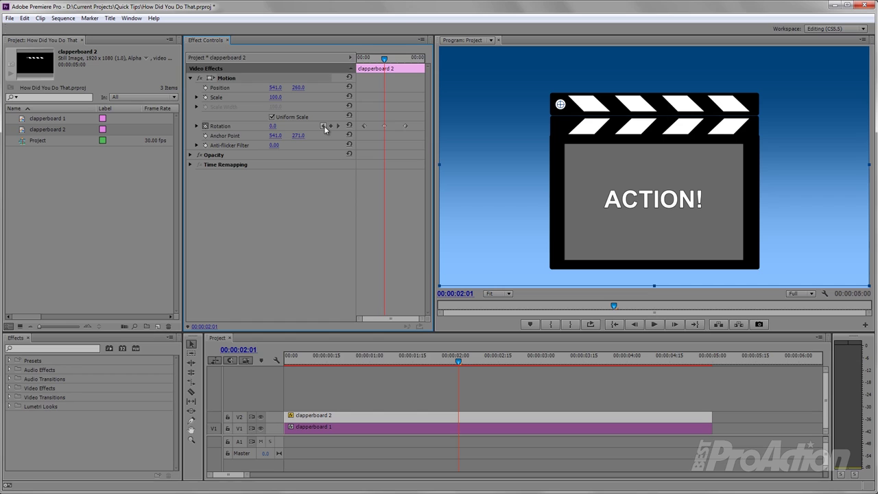
{"action": "left_click_drag", "start_coordinate": [273, 126], "coordinate": [262, 130]}
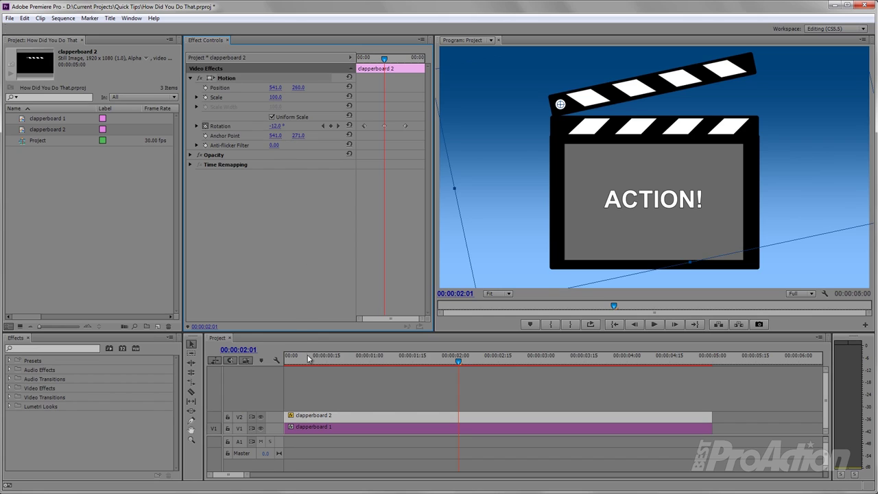
{"action": "left_click_drag", "start_coordinate": [309, 358], "coordinate": [271, 355]}
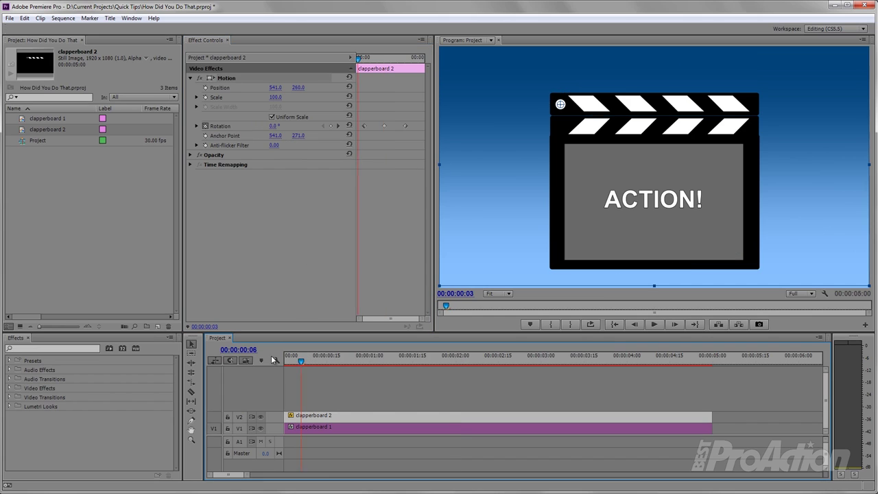
Play the sequence in the Program Monitor to watch the clapper bar open and close
{"action": "left_click", "coordinate": [662, 325]}
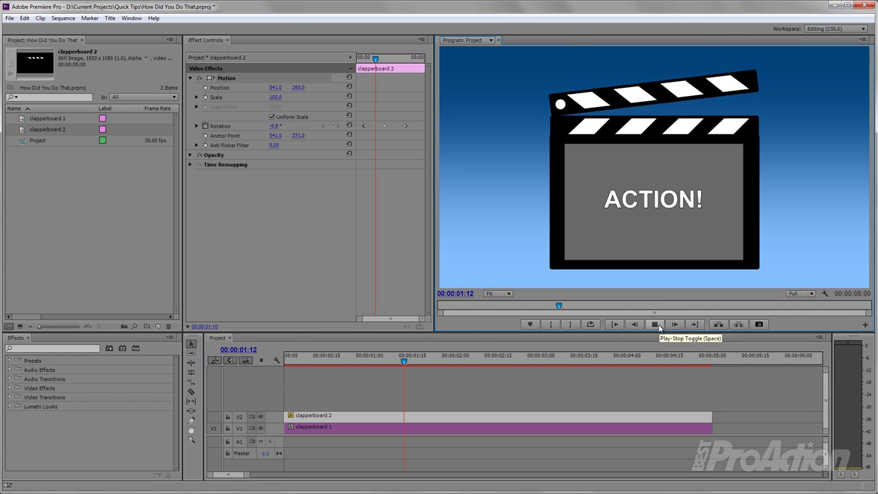